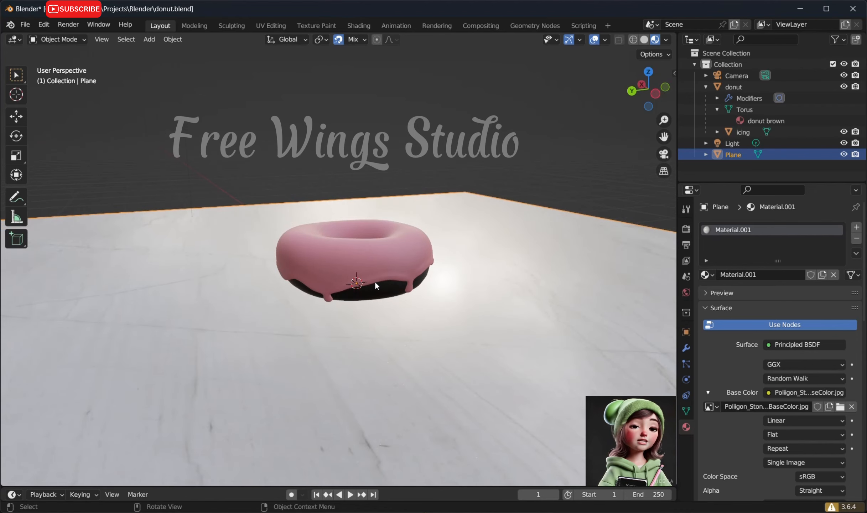
- Select the donut body beneath the icing and hide all other objects in the scene
click(404, 297)
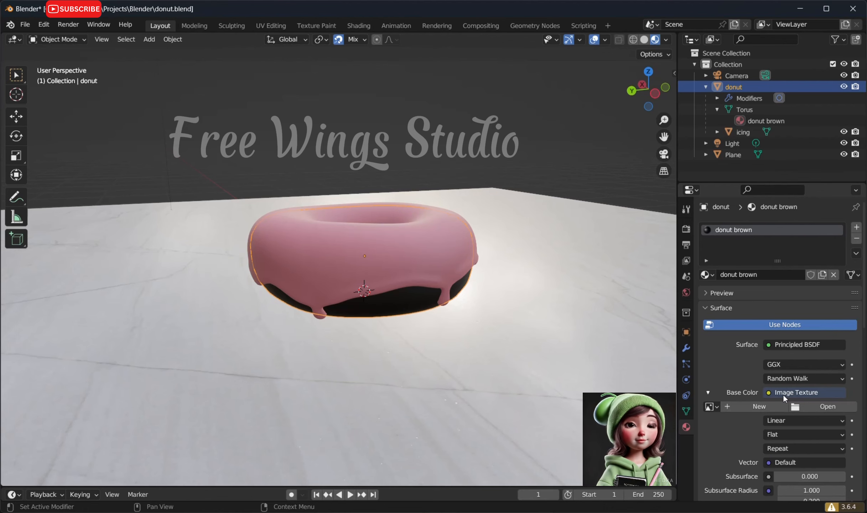
middle_drag(478, 267, 375, 251)
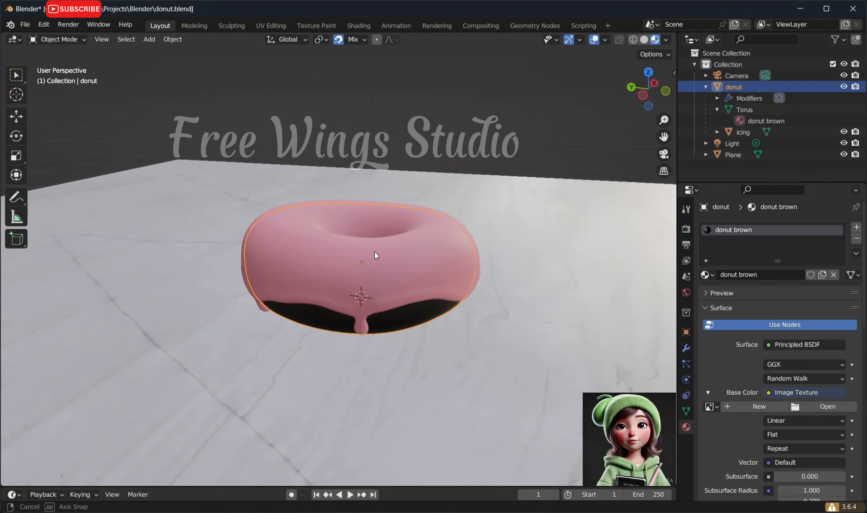
click(421, 335)
click(410, 313)
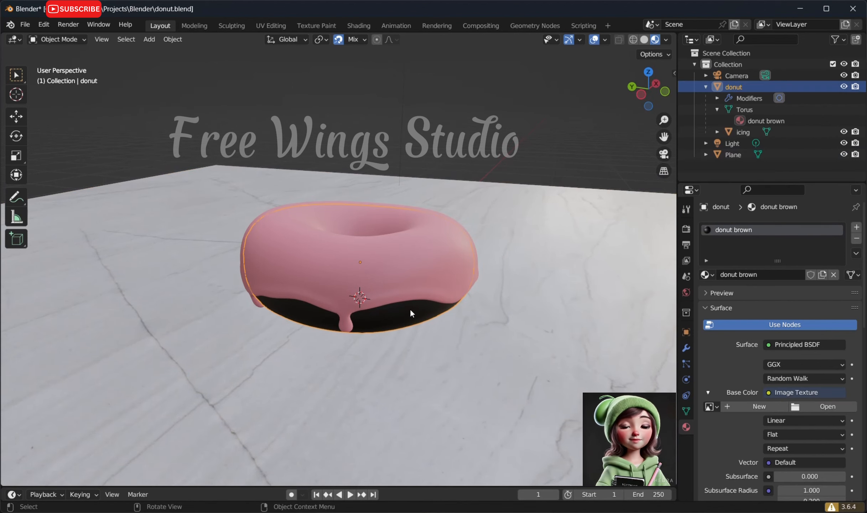
key(shift)
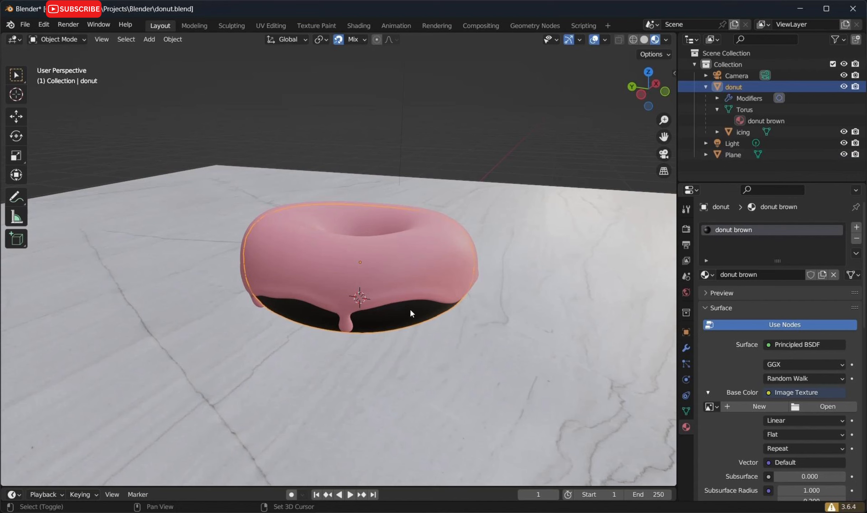
key(shift+h)
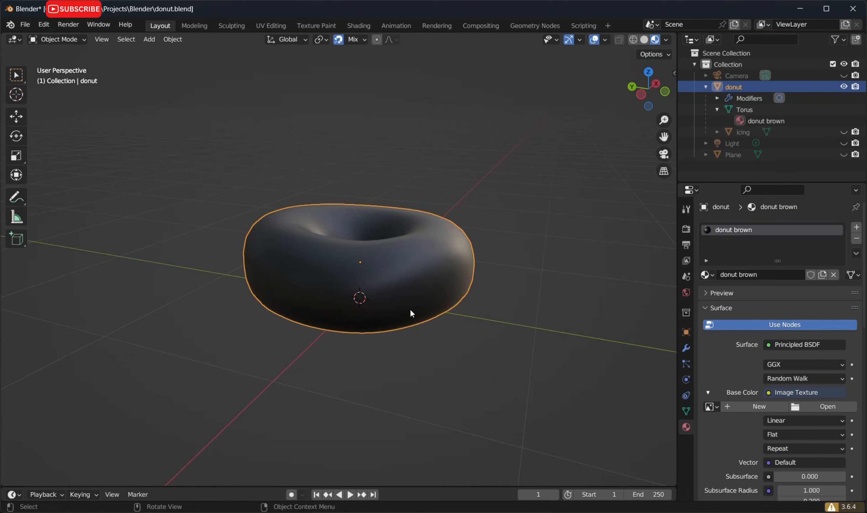
- Create a new image for the donut material's Base Color image texture and name it doughnut-brown
click(784, 394)
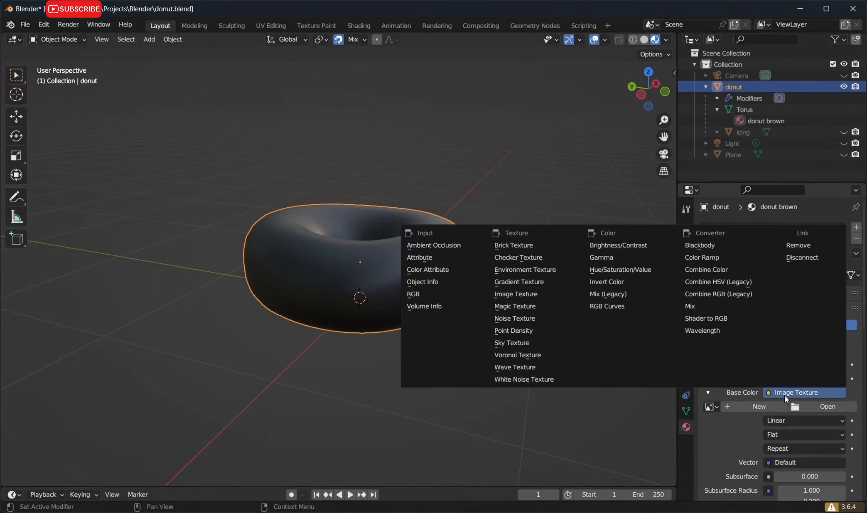
click(508, 296)
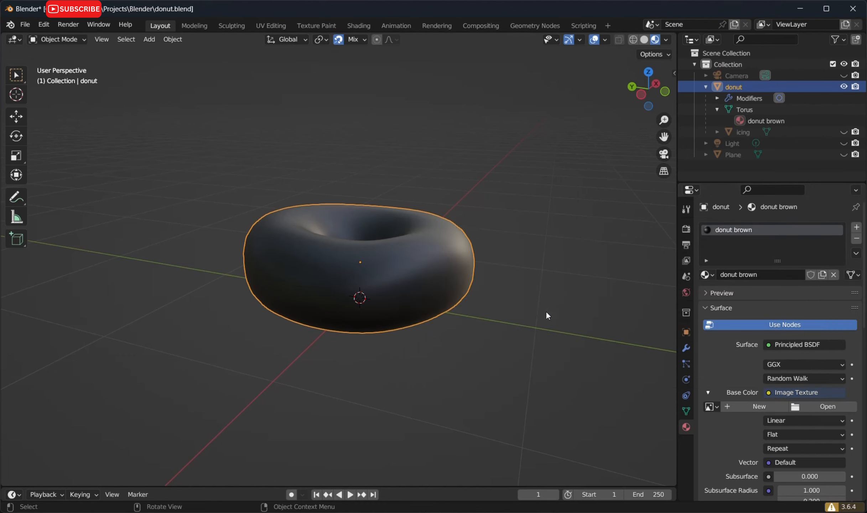
click(745, 406)
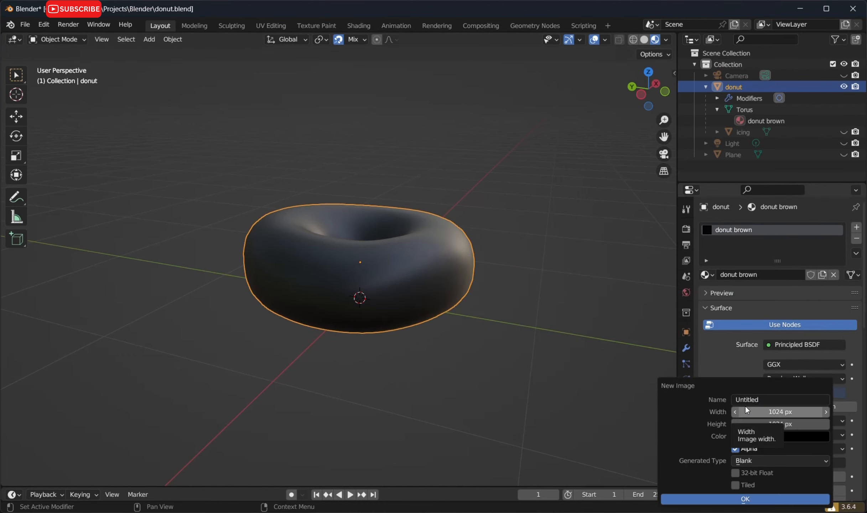
click(755, 400)
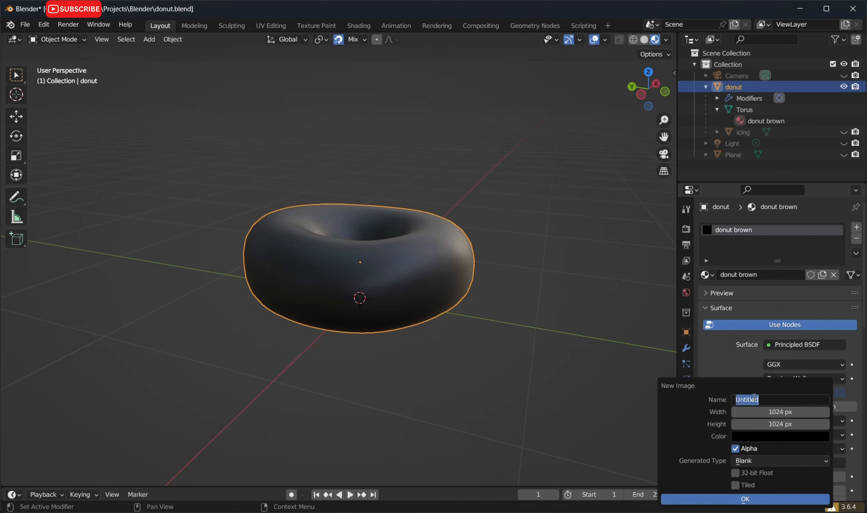
text(duughnut-brown)
- Give the new image an orange fill with hue 0.063, saturation 0.621 and value 1.000, and confirm it
click(781, 437)
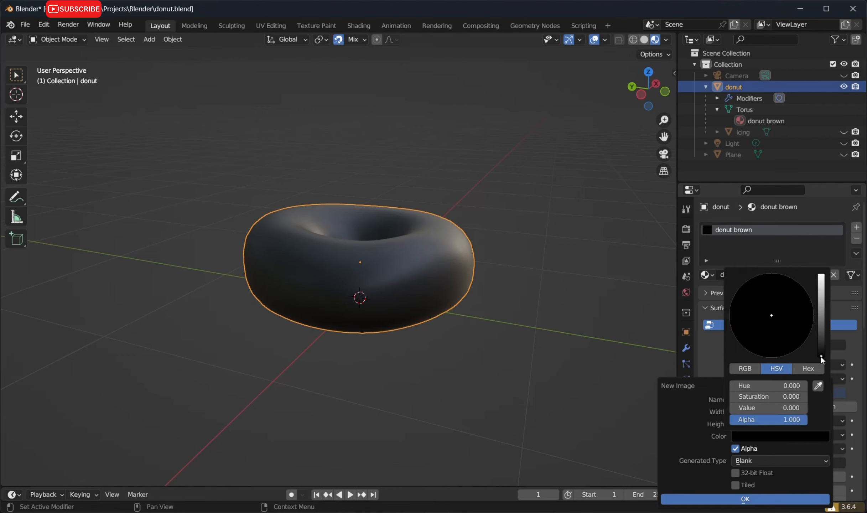
drag(821, 356, 399, 258)
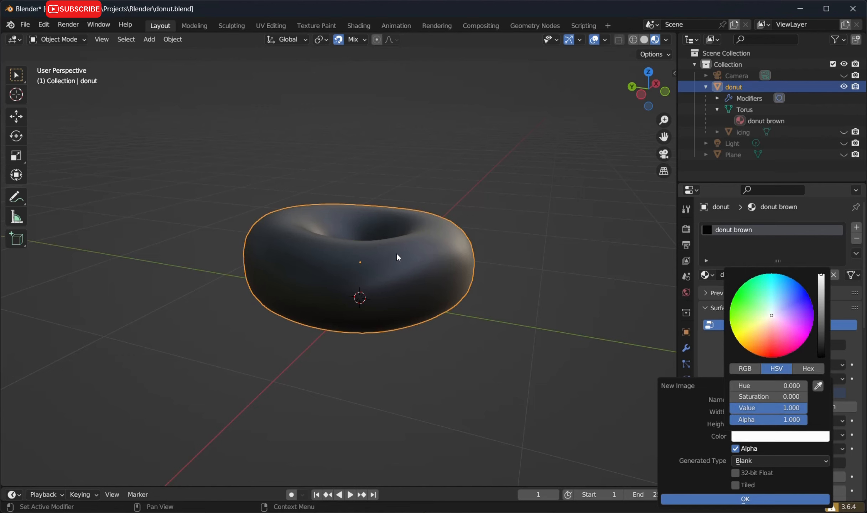
click(761, 339)
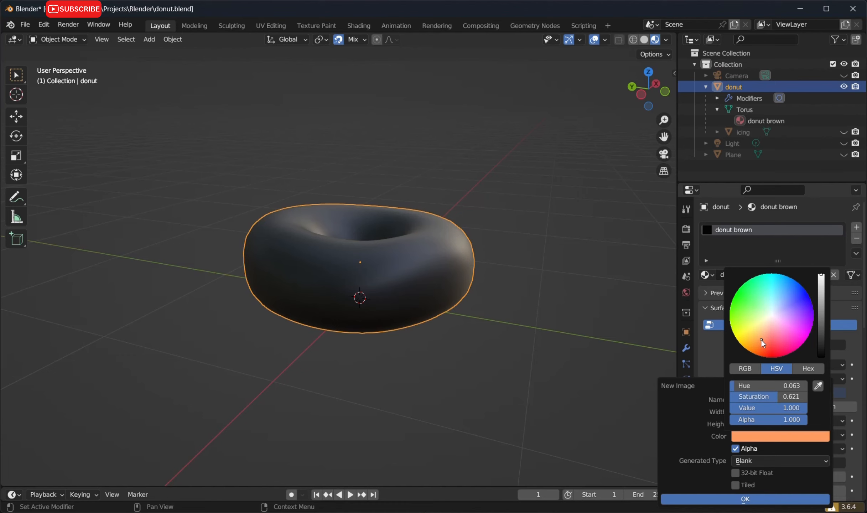
click(746, 499)
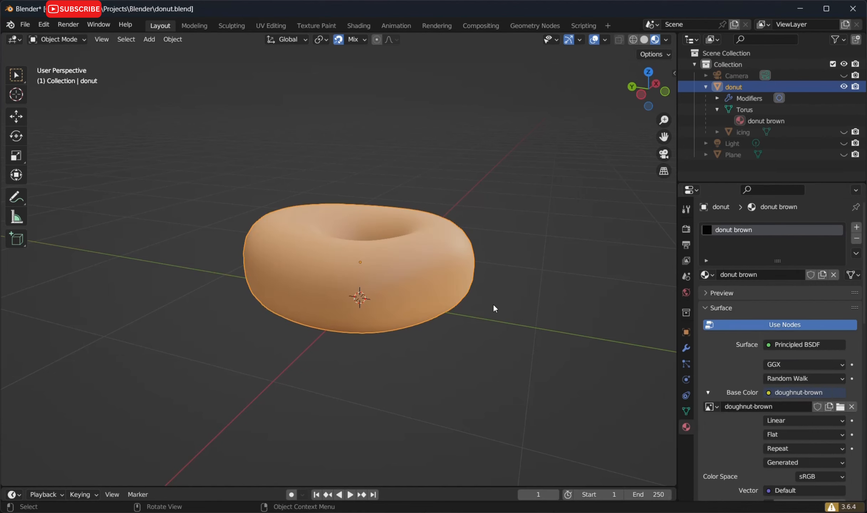
- Switch to the Texture Paint workspace and show the donut in Material Preview shading
mouse_move(494, 308)
middle_down()
mouse_move(288, 296)
mouse_move(394, 305)
mouse_move(508, 298)
middle_up()
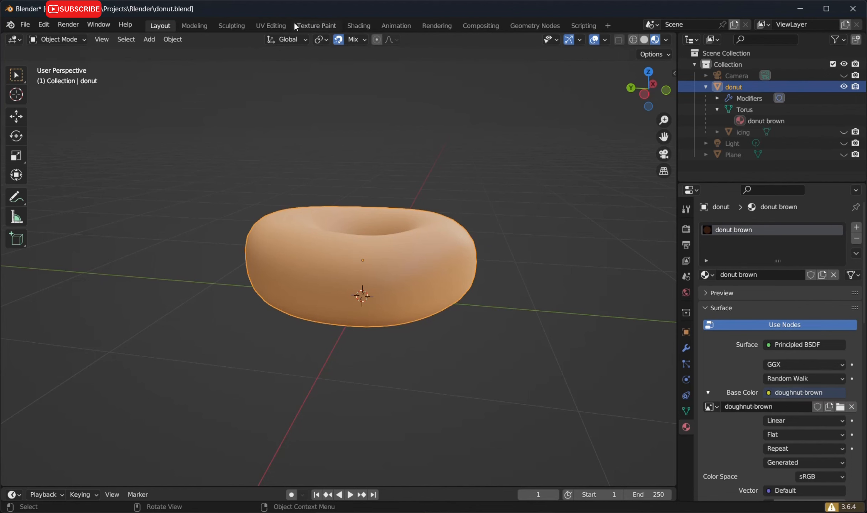
click(331, 26)
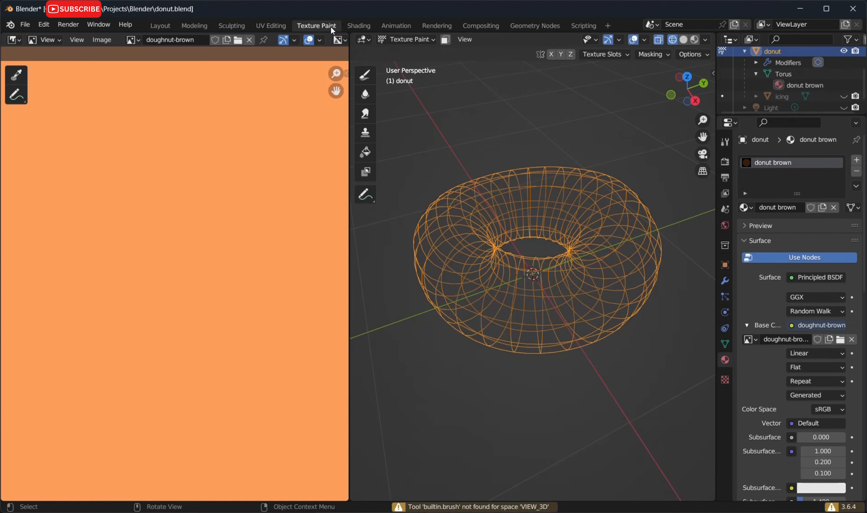
scroll(189, 201, down, 3)
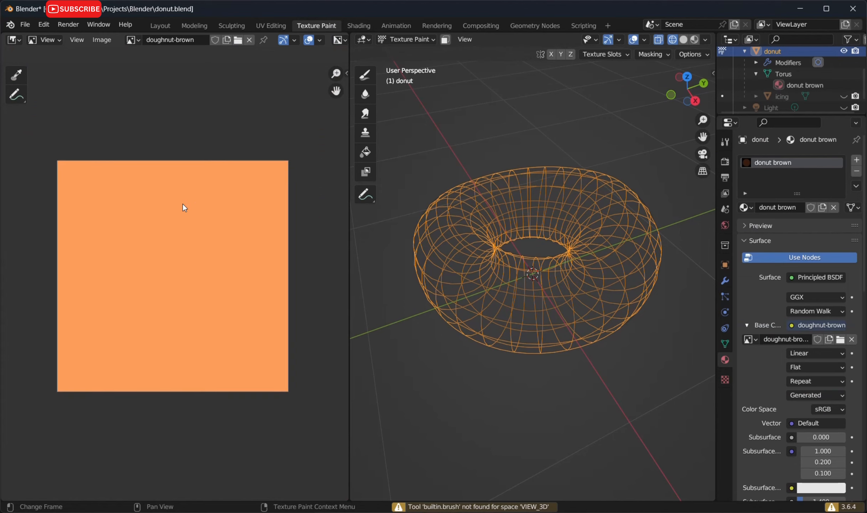
click(697, 39)
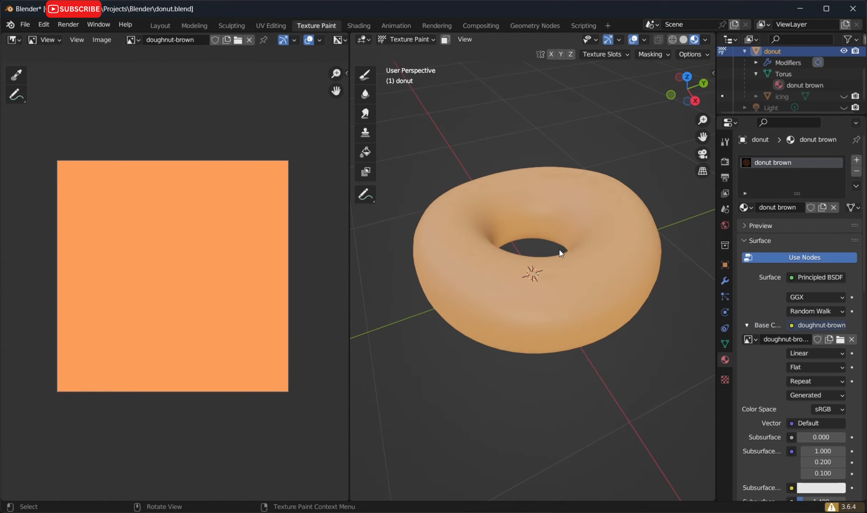
scroll(560, 250, up, 3)
- Set the Draw brush colour to a light cream and try to paint strokes on the donut's side
click(367, 80)
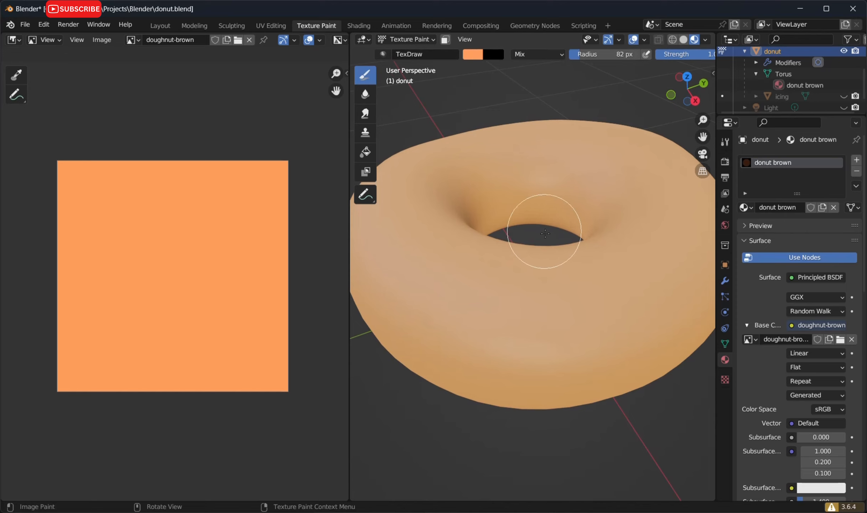
middle_drag(544, 232, 459, 63)
click(472, 54)
drag(519, 189, 500, 244)
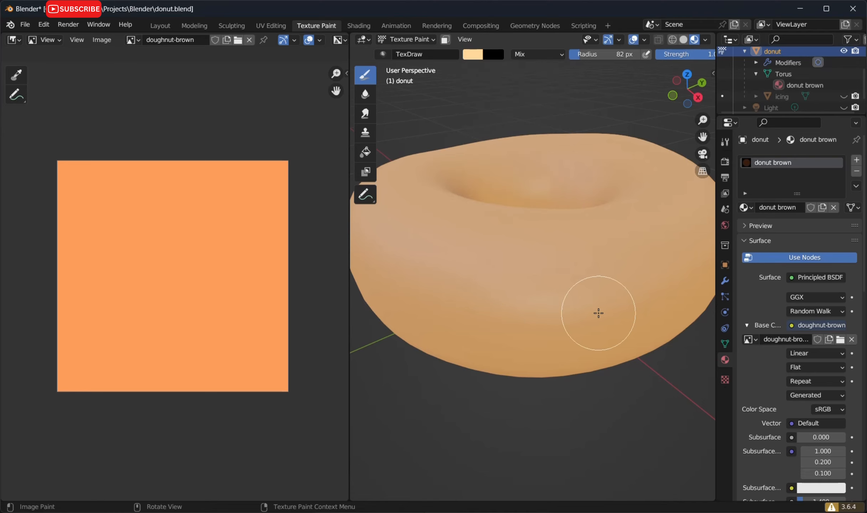
mouse_move(538, 300)
mouse_down()
mouse_move(486, 290)
mouse_move(478, 306)
mouse_move(709, 294)
mouse_move(493, 280)
mouse_up()
middle_drag(492, 280, 643, 277)
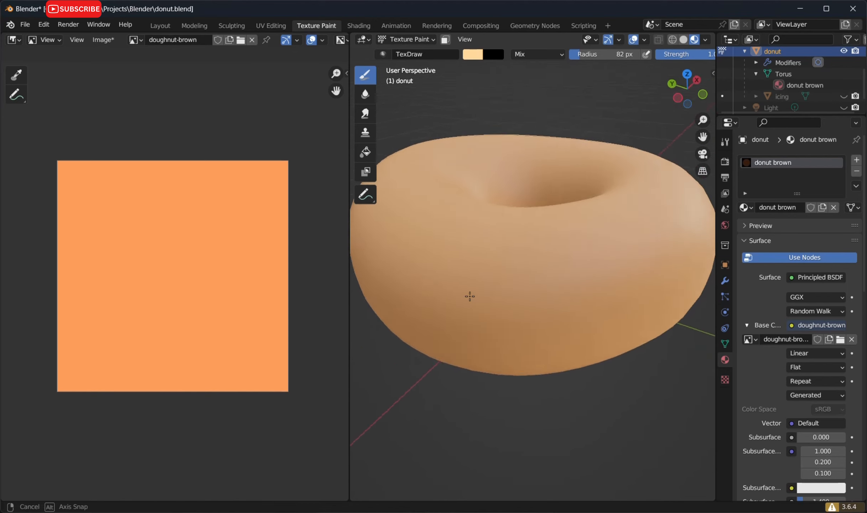
middle_drag(470, 294, 565, 279)
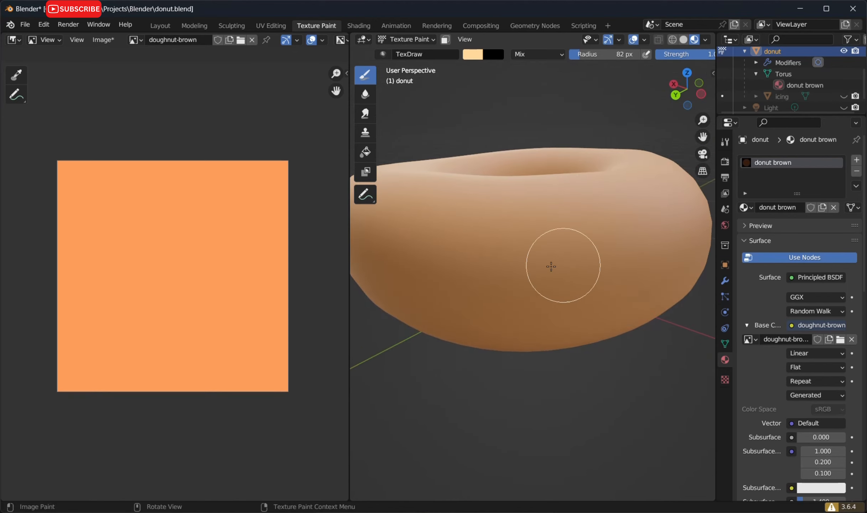
mouse_move(365, 261)
middle_down()
mouse_move(503, 280)
mouse_move(461, 276)
middle_up()
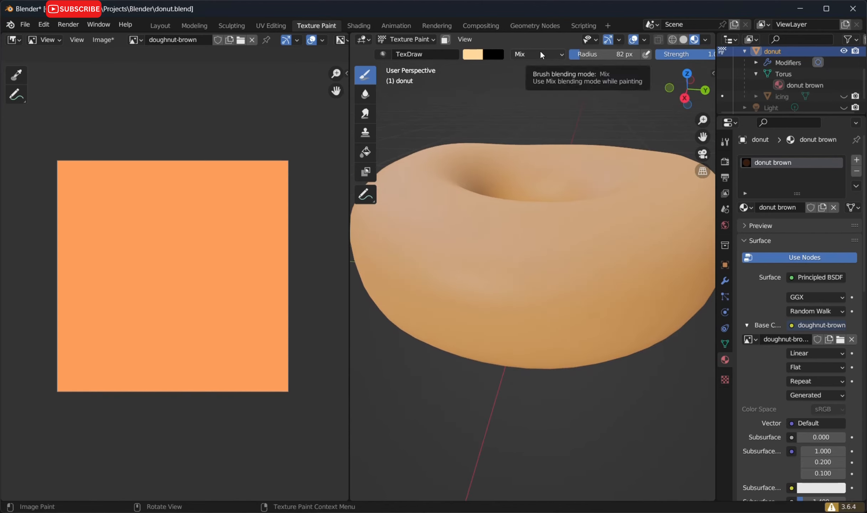
- Look through the Draw brush's blend, texture and texture mask settings
scroll(540, 51, down, 5)
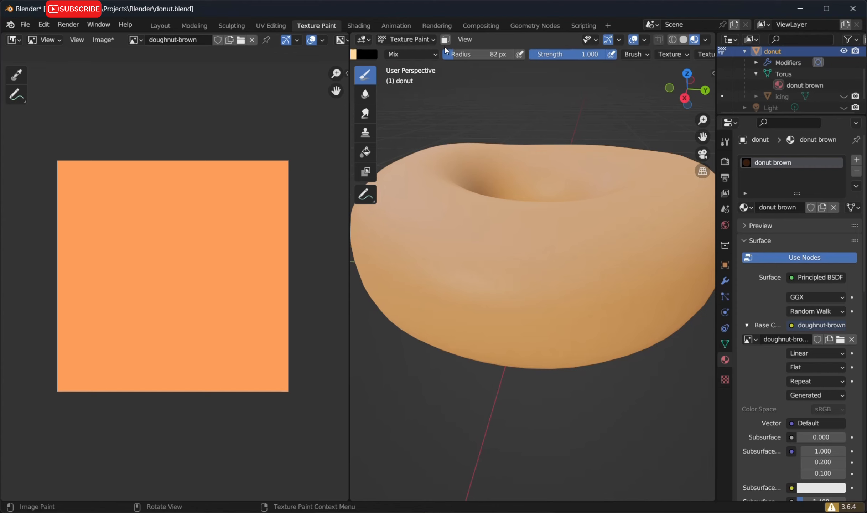
click(430, 56)
key(Escape)
scroll(590, 53, down, 4)
click(559, 57)
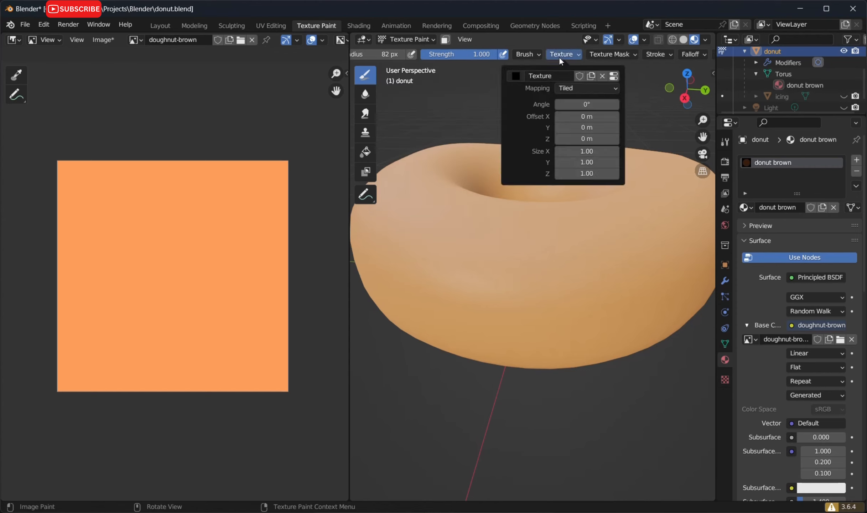
click(520, 53)
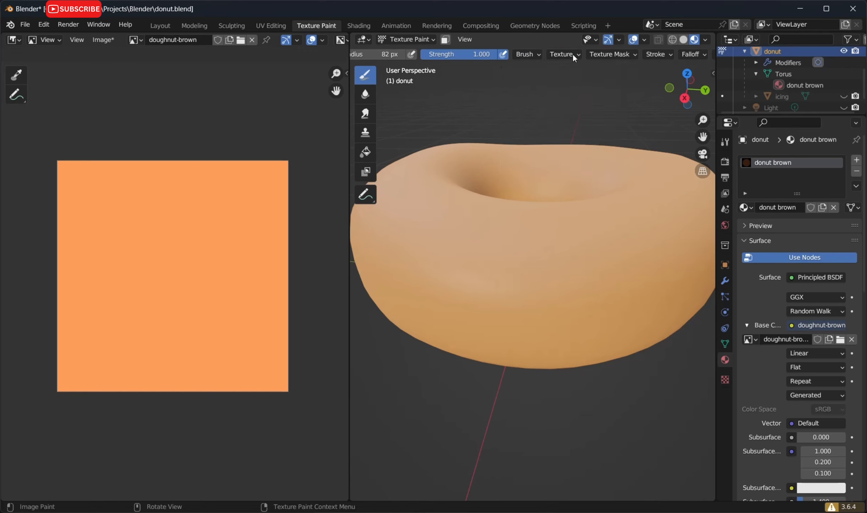
click(625, 56)
scroll(625, 57, down, 5)
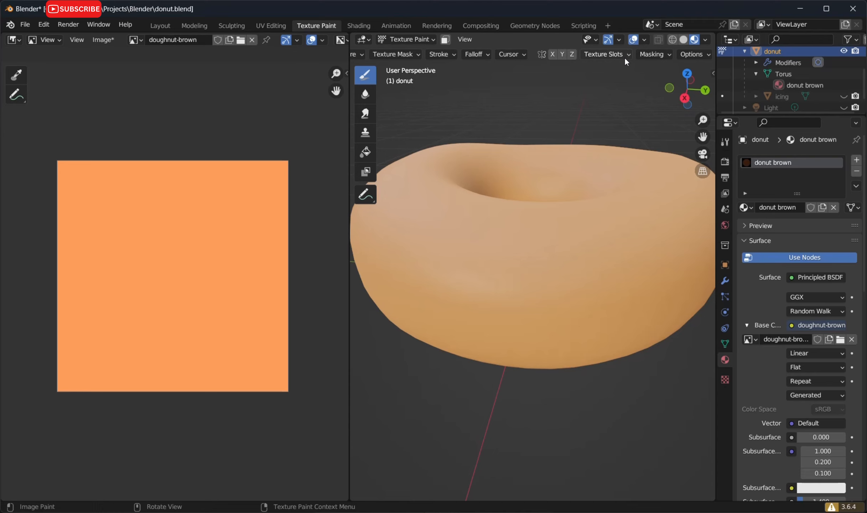
scroll(625, 57, up, 5)
scroll(623, 57, up, 3)
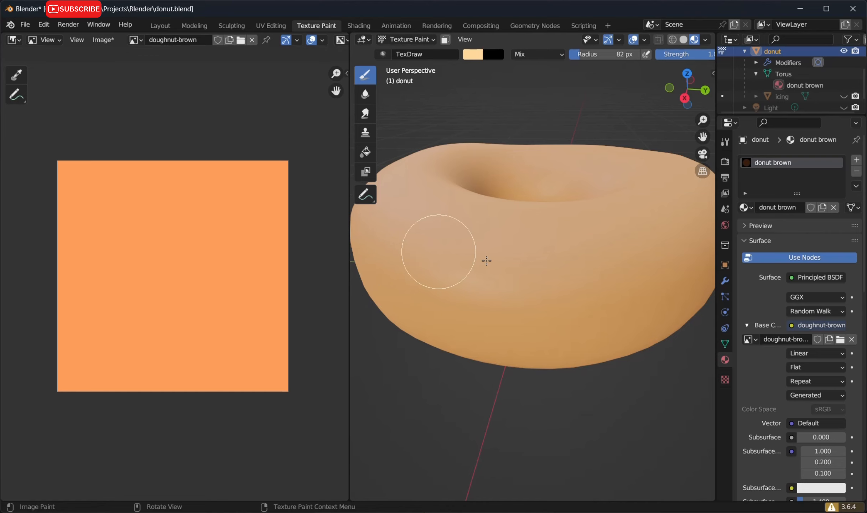
- Examine the donut's hole and outer side up close from several angles
scroll(572, 269, up, 5)
scroll(571, 269, down, 1)
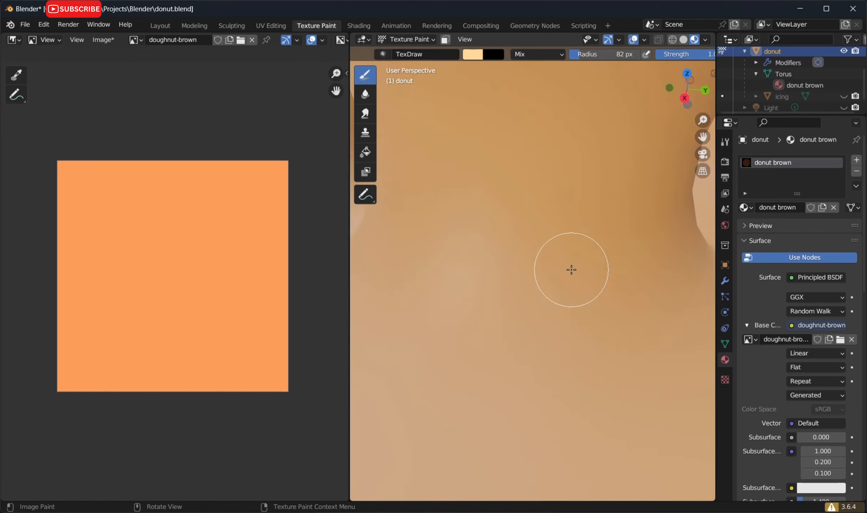
middle_drag(577, 258, 603, 236)
scroll(603, 235, up, 1)
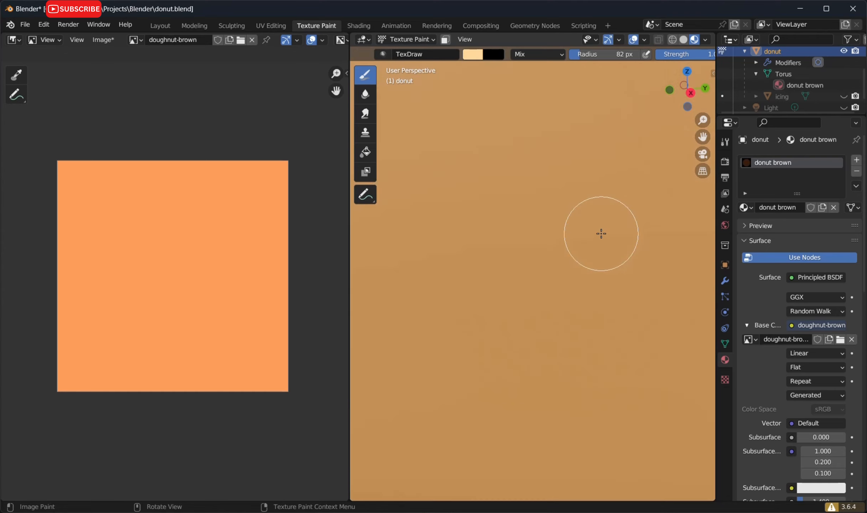
scroll(590, 229, down, 2)
scroll(590, 229, up, 1)
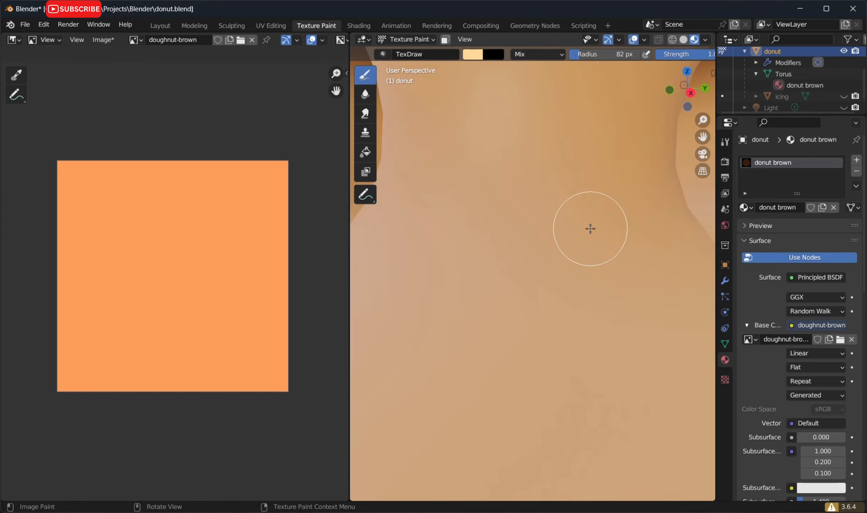
scroll(591, 228, down, 2)
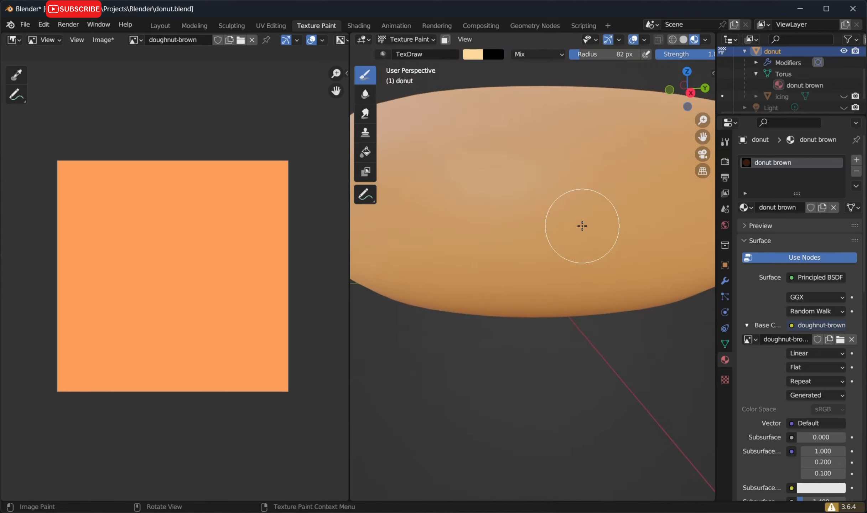
mouse_move(581, 227)
middle_down()
mouse_move(598, 203)
mouse_move(575, 231)
mouse_move(573, 269)
middle_up()
scroll(573, 269, down, 2)
scroll(569, 284, up, 5)
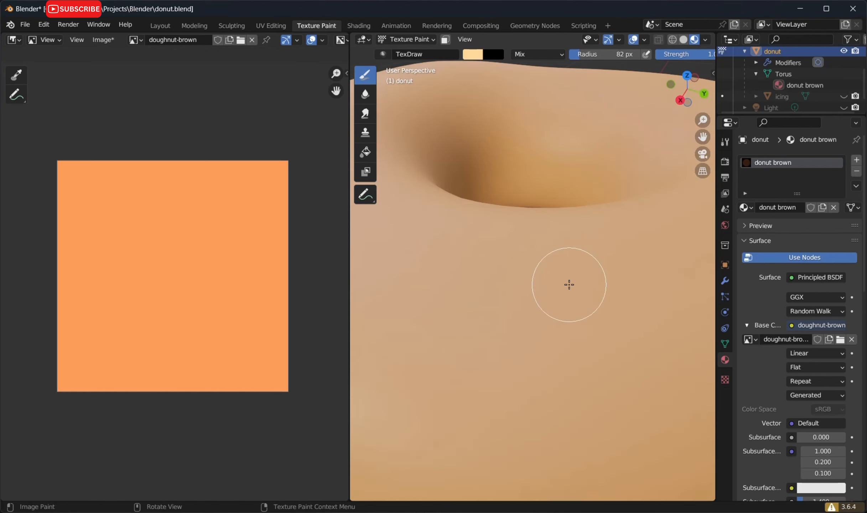
middle_drag(593, 232, 645, 218)
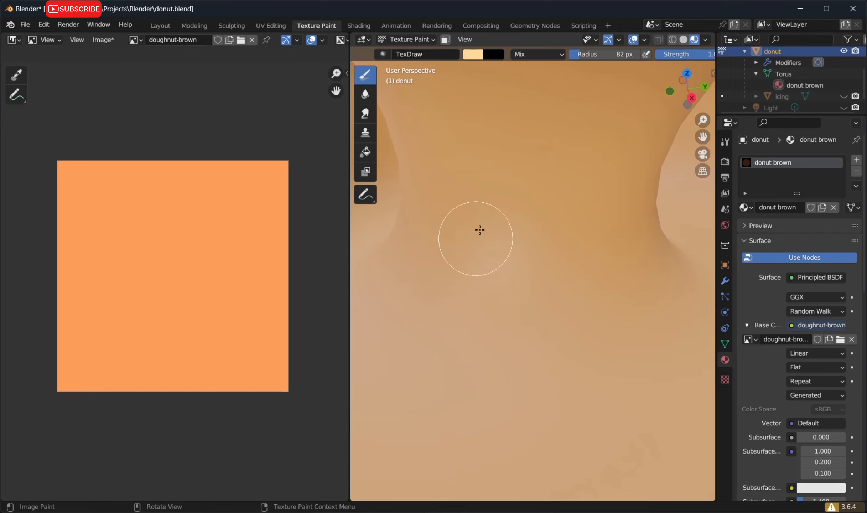
middle_drag(437, 230, 669, 239)
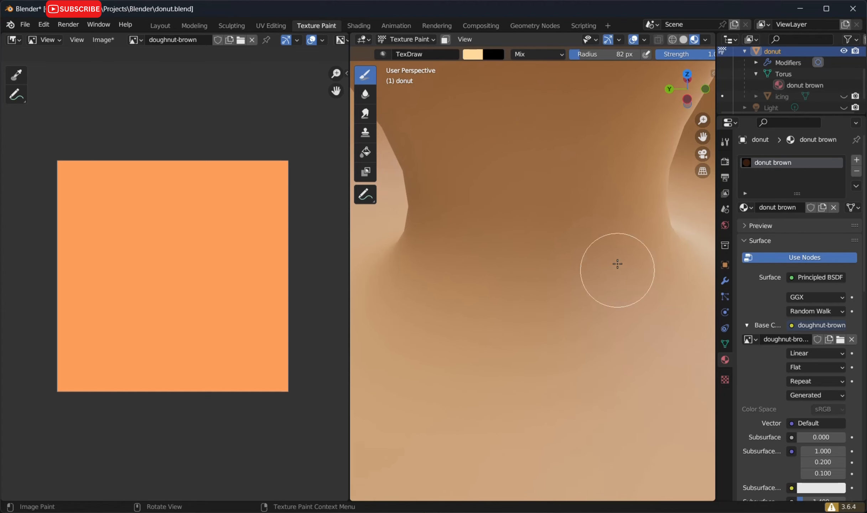
scroll(523, 278, down, 5)
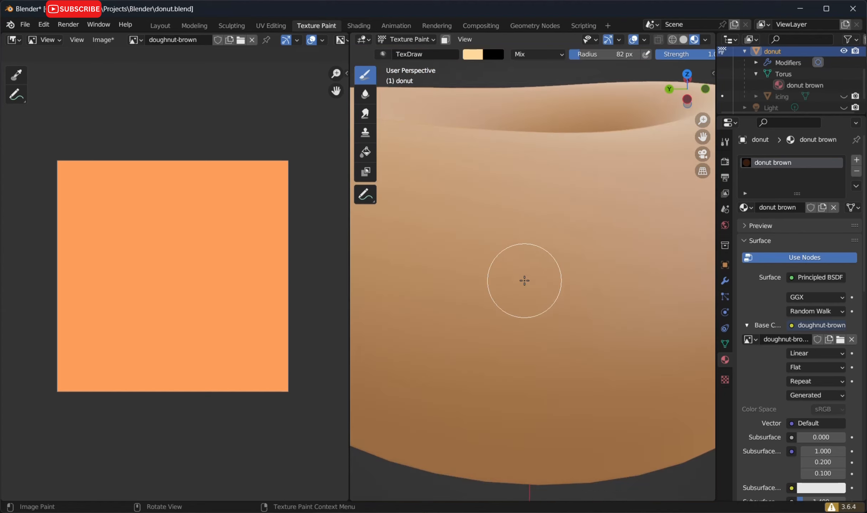
- In the UV Editing workspace, mark the vertical edge loop around the donut's tube as a seam
scroll(482, 271, down, 4)
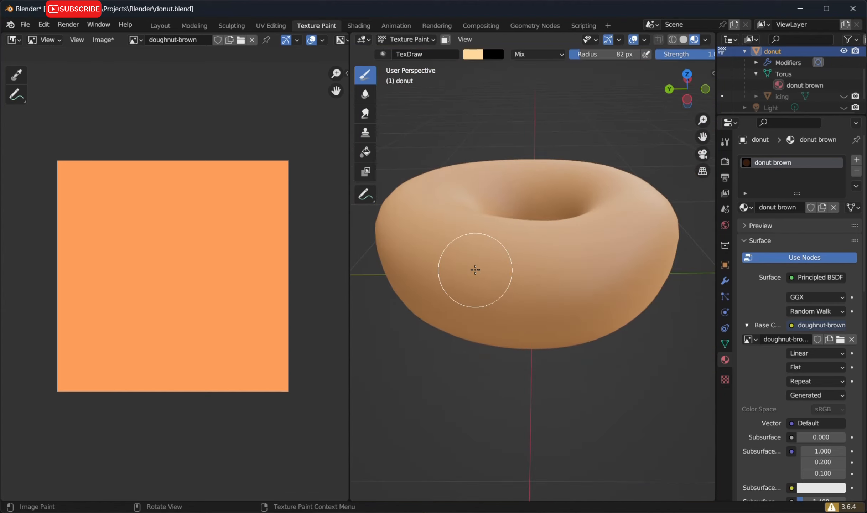
mouse_move(472, 270)
middle_down()
mouse_move(549, 284)
mouse_move(663, 273)
mouse_move(577, 277)
middle_up()
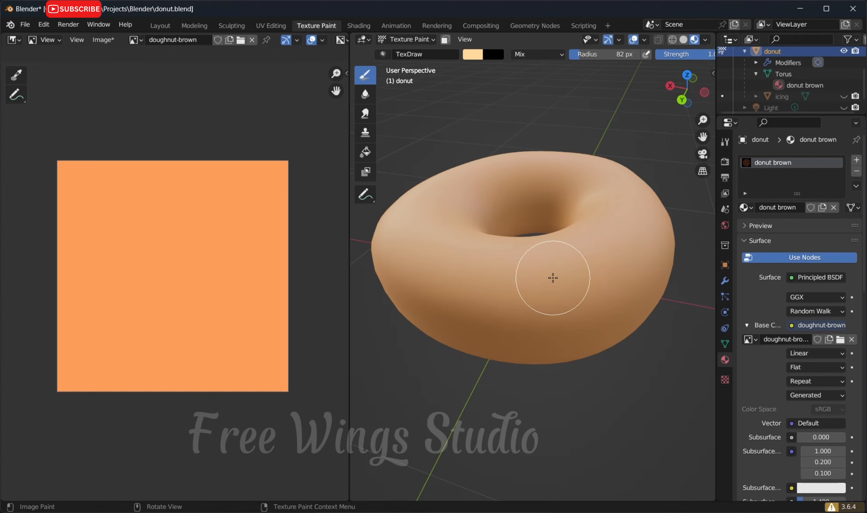
click(270, 25)
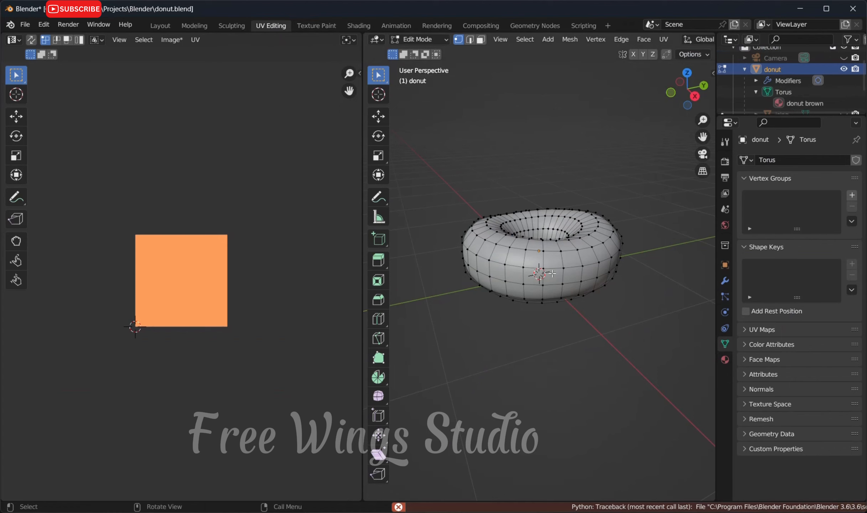
scroll(562, 282, up, 4)
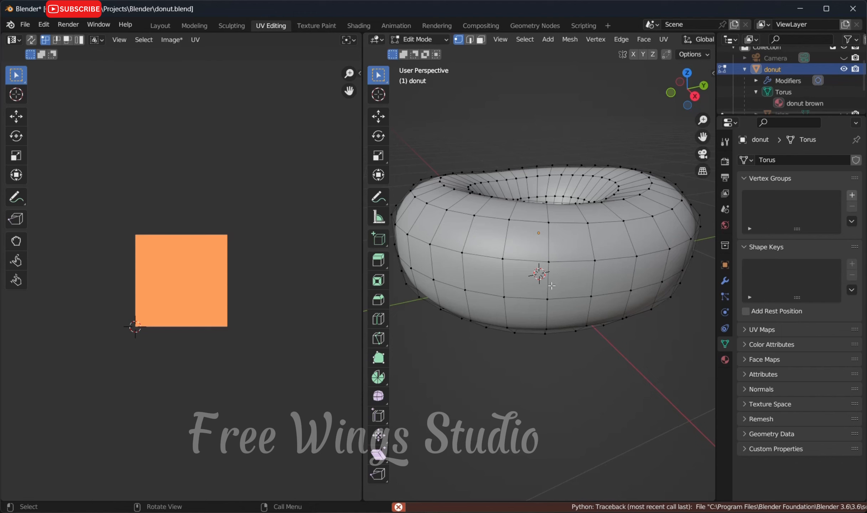
key(2)
click(548, 280)
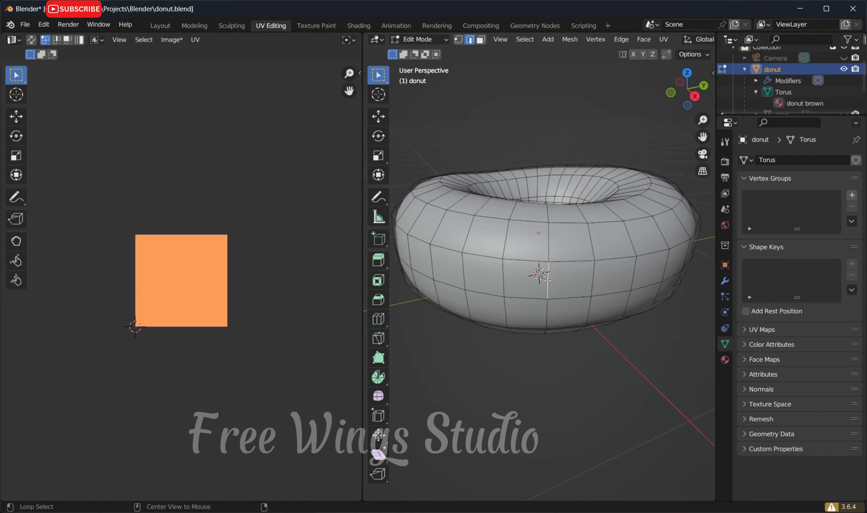
alt+click(548, 281)
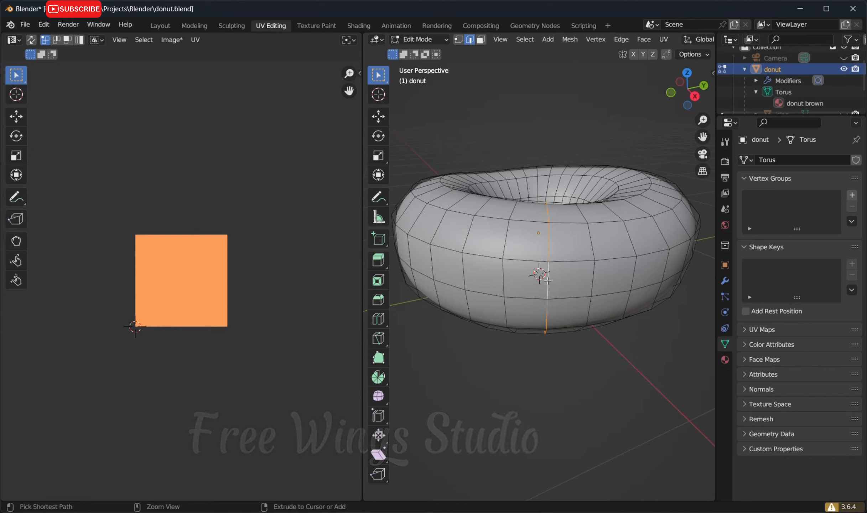
key(ctrl+e)
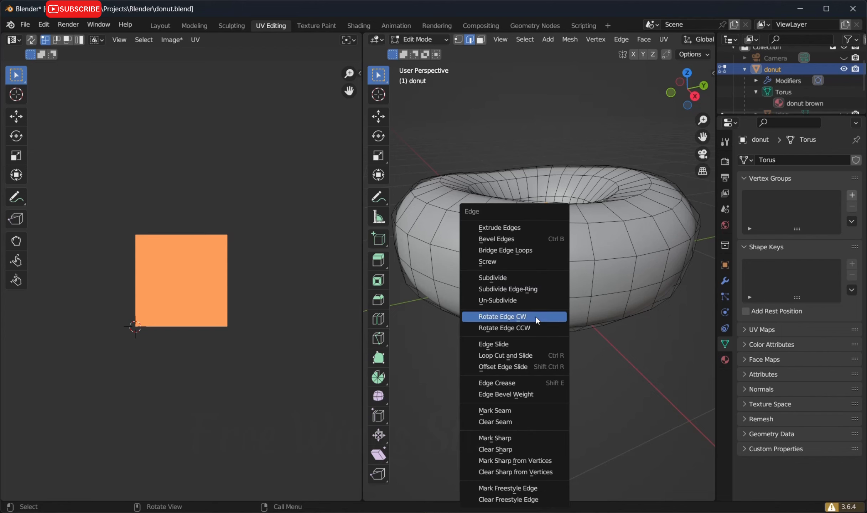
click(512, 410)
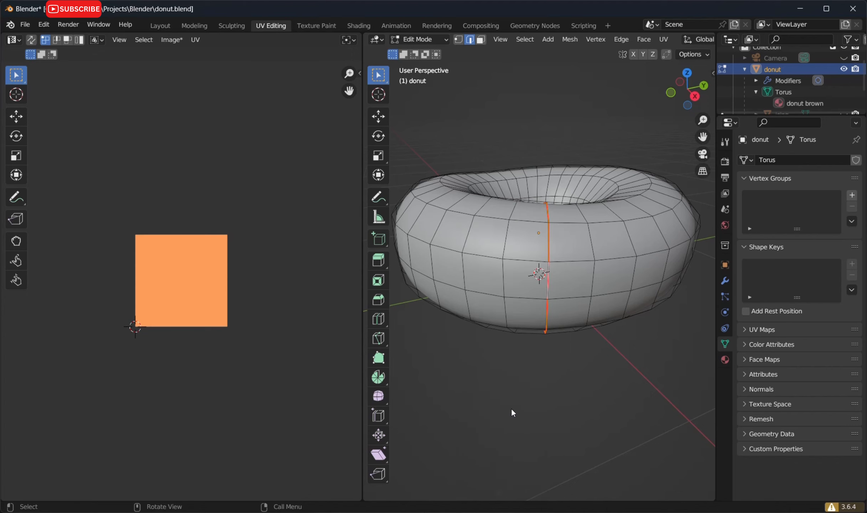
- Mark the horizontal edge loop around the donut's lower outer side as a seam
alt+click(569, 299)
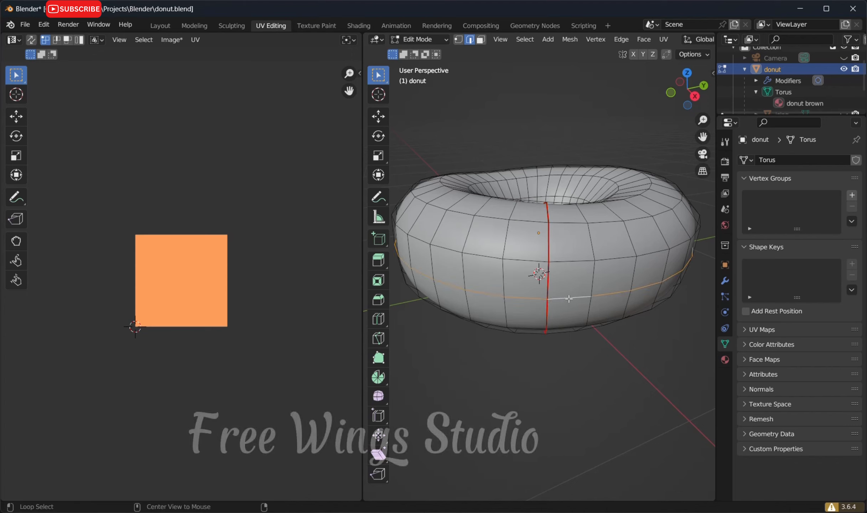
key(ctrl+e)
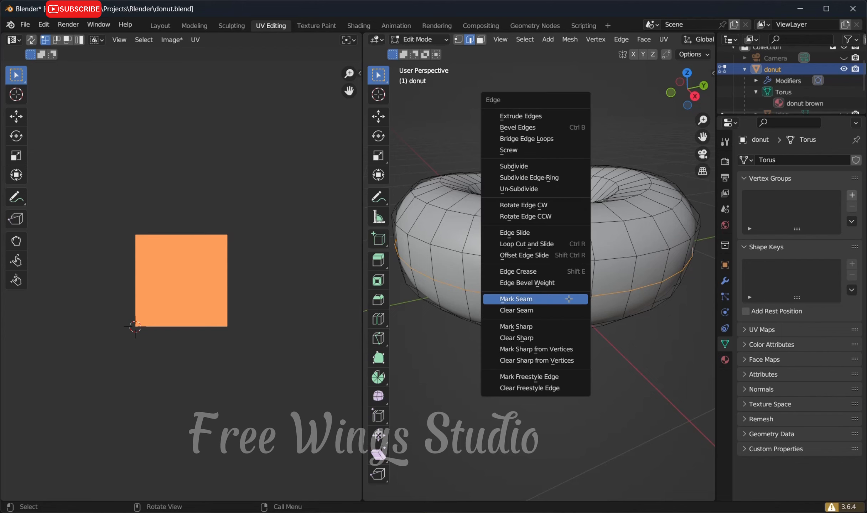
click(569, 299)
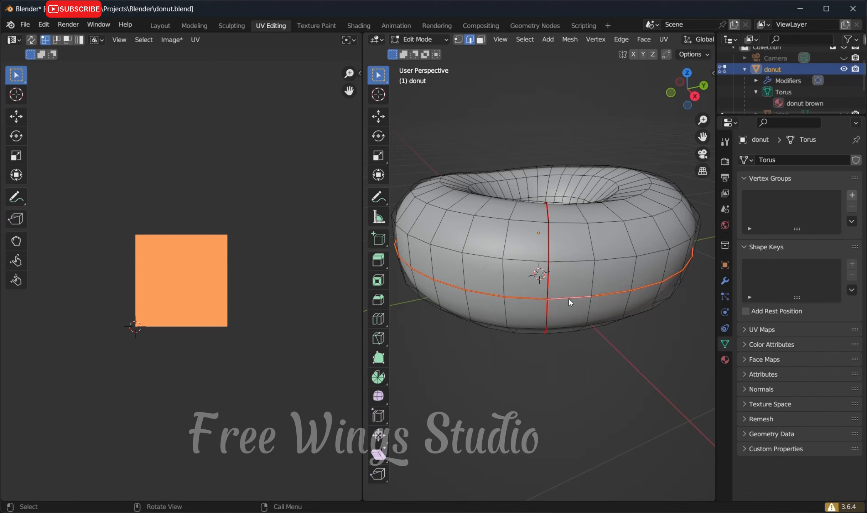
- Select the whole donut mesh and unwrap it along the marked seams
key(a)
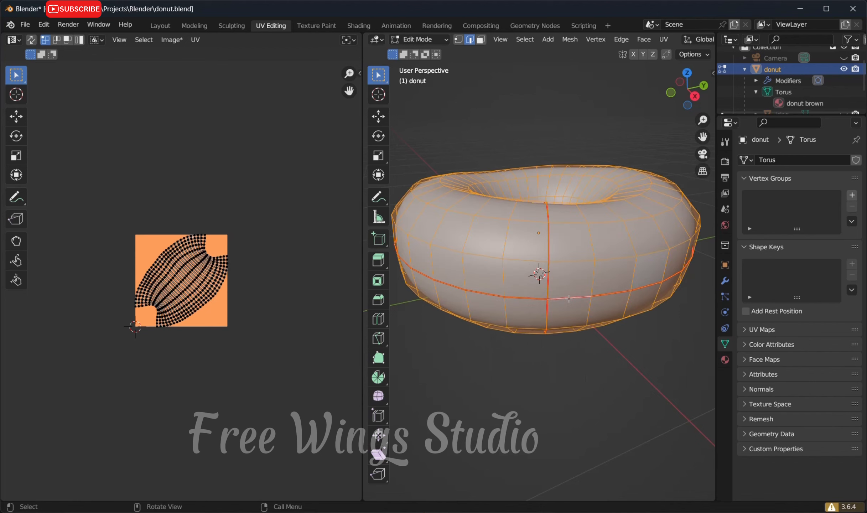
key(u)
click(569, 299)
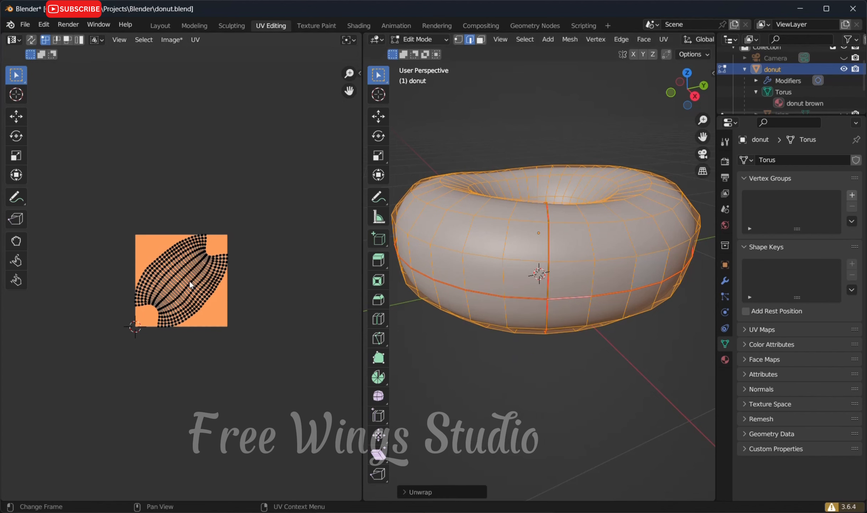
scroll(189, 283, up, 4)
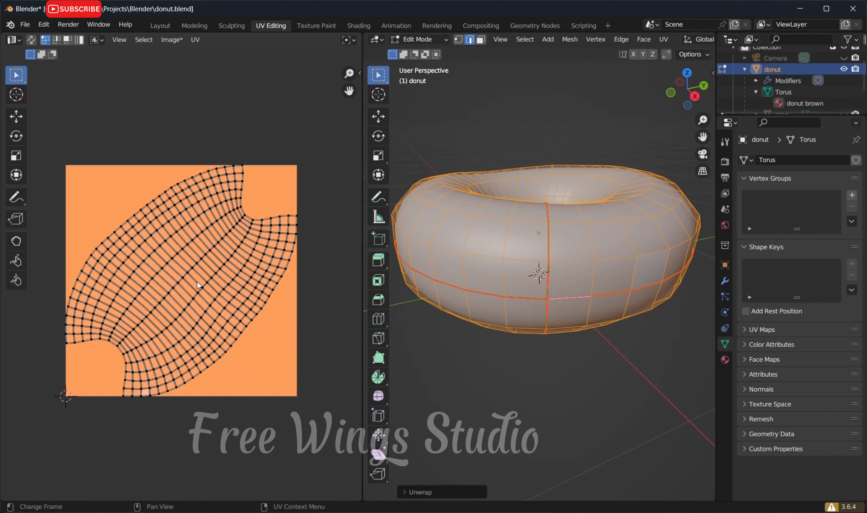
- Check the donut in Texture Paint and examine the donut brown material's nodes in the Shading workspace
click(313, 26)
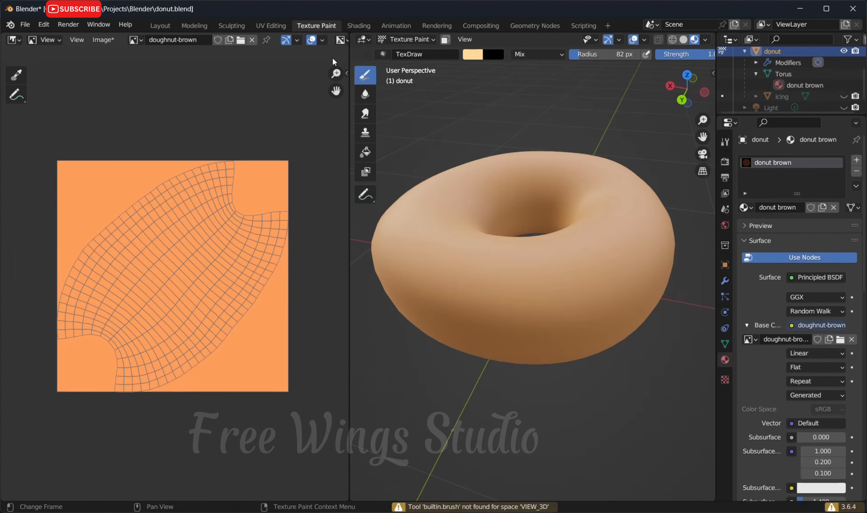
mouse_move(531, 304)
middle_down()
mouse_move(523, 281)
mouse_move(499, 281)
middle_up()
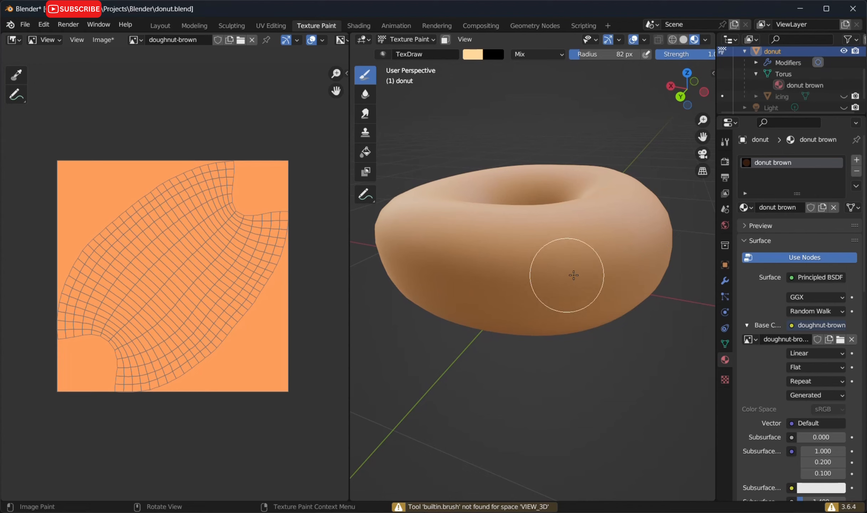
mouse_move(458, 288)
middle_down()
mouse_move(470, 277)
mouse_move(560, 285)
mouse_move(471, 272)
mouse_move(539, 269)
middle_up()
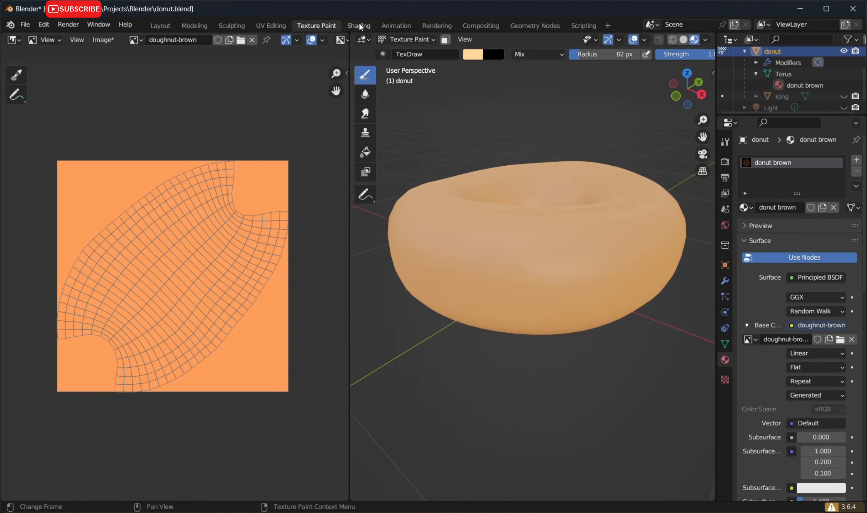
click(359, 26)
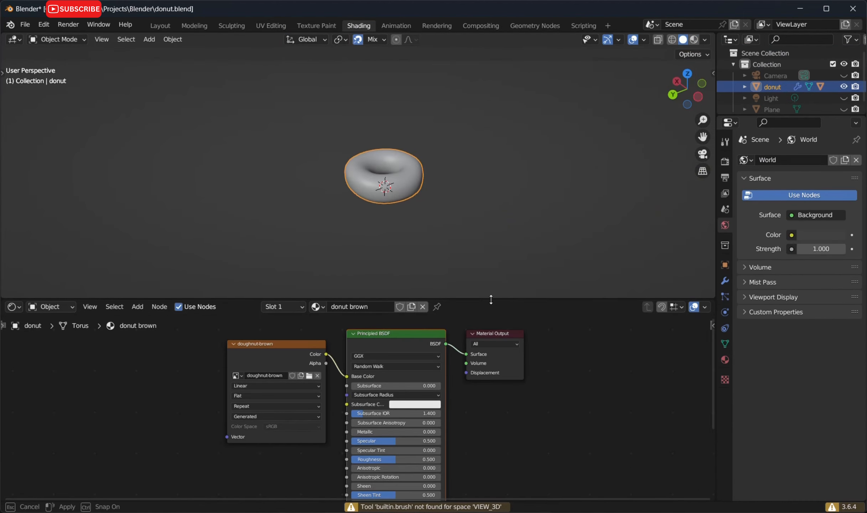
drag(490, 299, 499, 249)
scroll(453, 389, down, 1)
scroll(452, 390, up, 3)
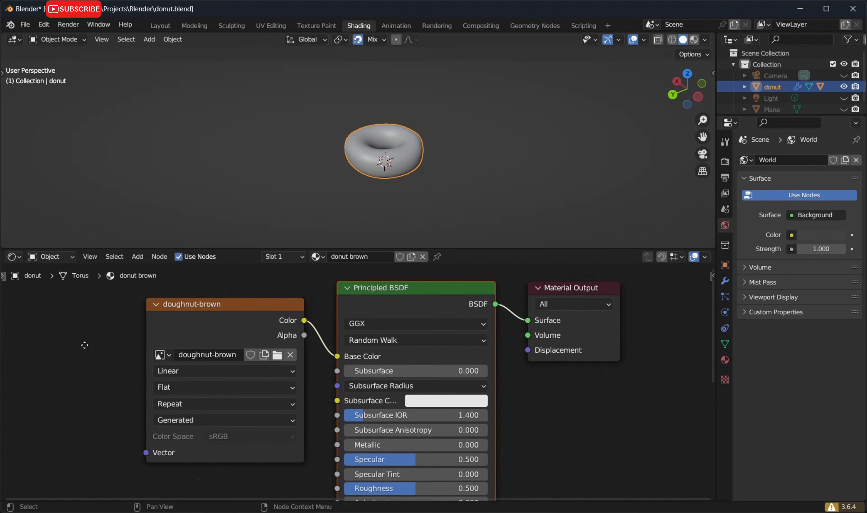
middle_drag(83, 347, 83, 337)
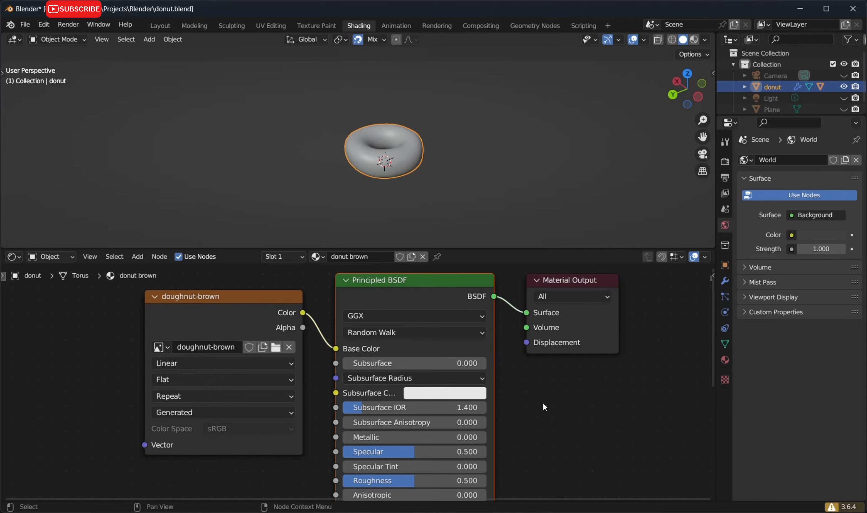
middle_drag(564, 406, 508, 328)
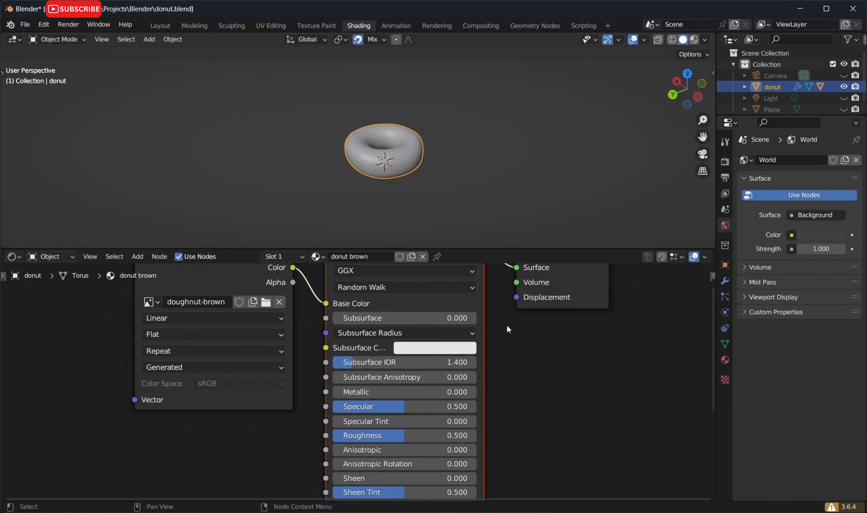
- Remove the texture from the Draw brush in Texture Paint, then test a stroke on the donut's side and undo it
click(313, 24)
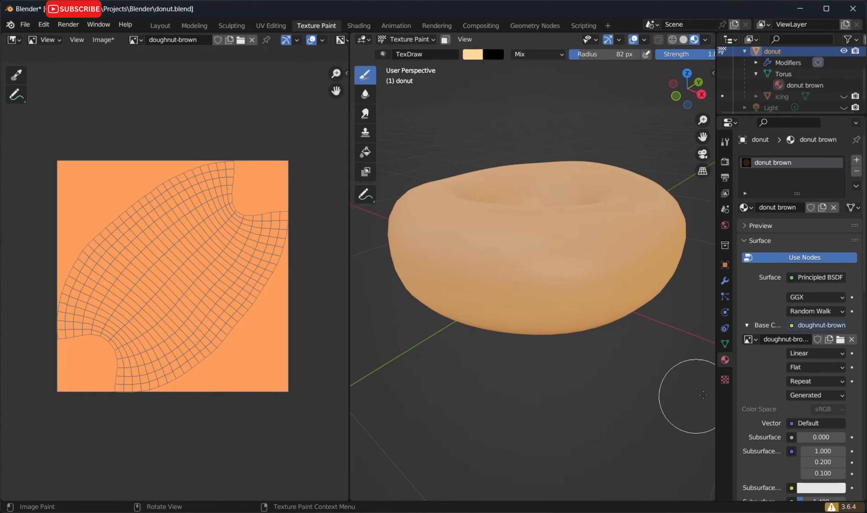
click(726, 379)
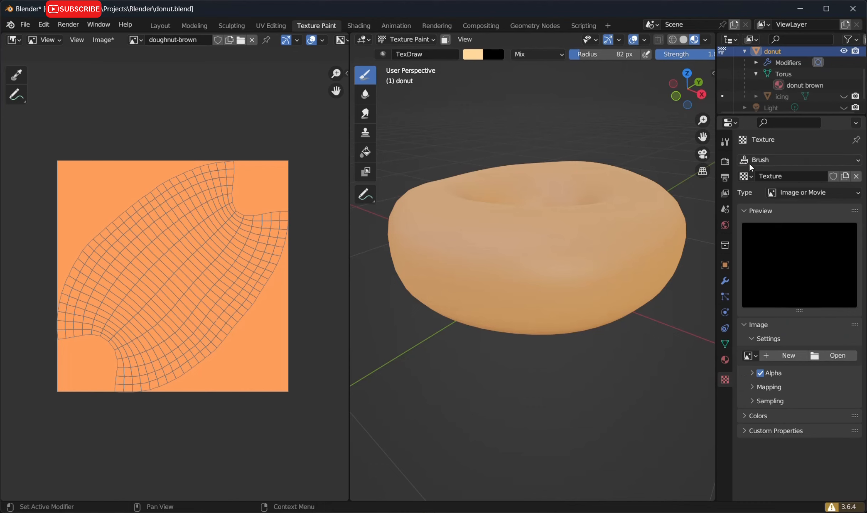
click(857, 179)
mouse_move(462, 277)
mouse_down()
mouse_move(643, 285)
mouse_move(658, 275)
mouse_up()
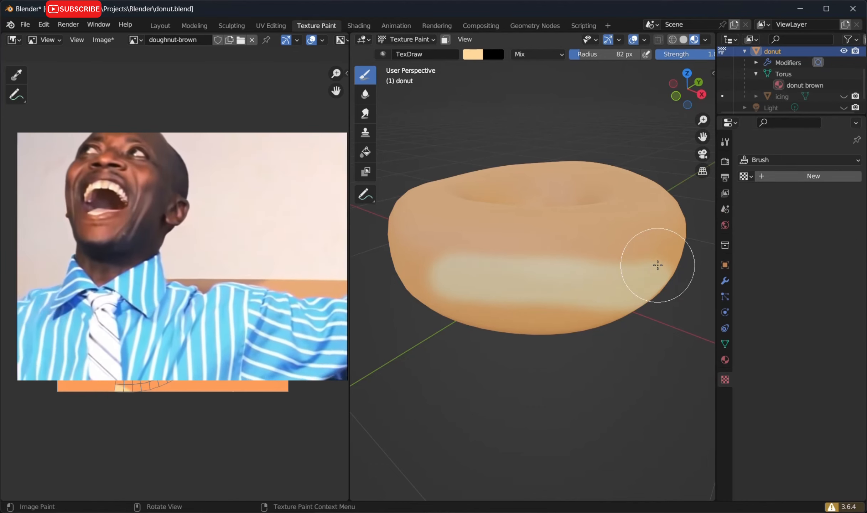
key(ctrl+z)
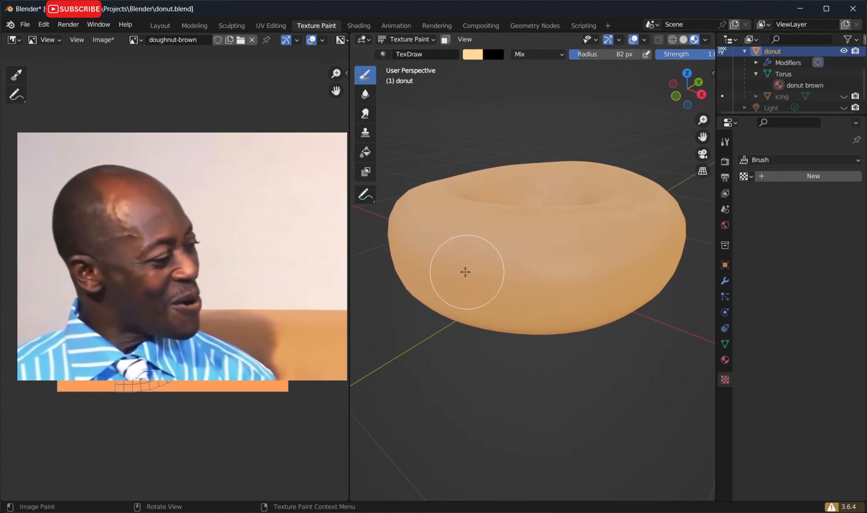
- Set the Draw brush colour to a slightly more saturated light orange and paint a horizontal stroke along the donut's outer side
click(471, 55)
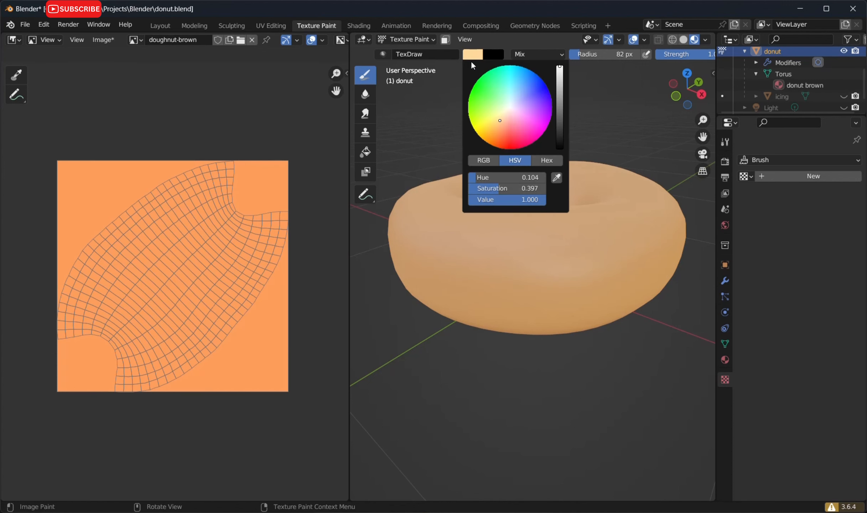
click(499, 125)
drag(459, 286, 635, 285)
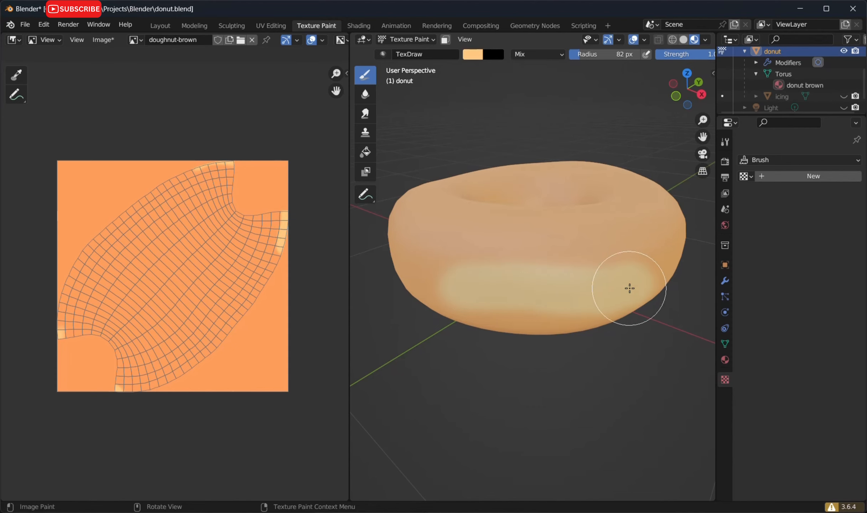
- Extend the light-coloured band around the rest of the donut's outer side with the Draw brush
middle_drag(630, 285, 620, 265)
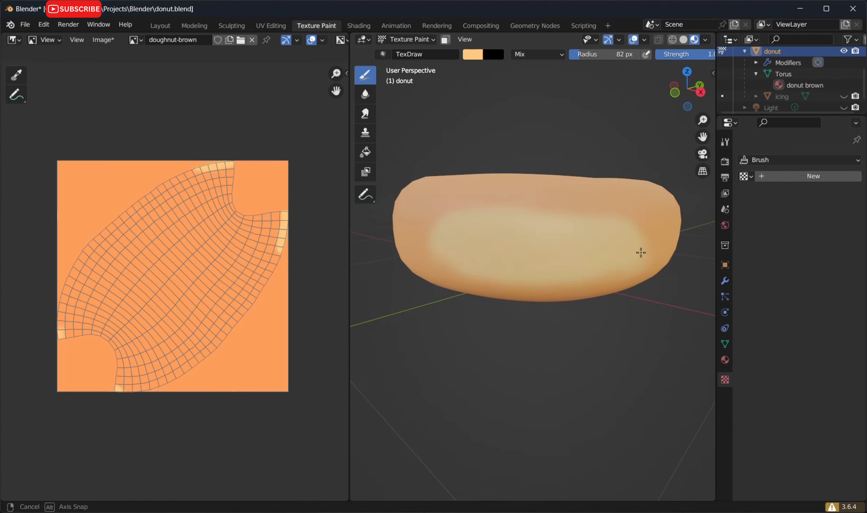
middle_drag(639, 252, 496, 256)
drag(497, 257, 602, 255)
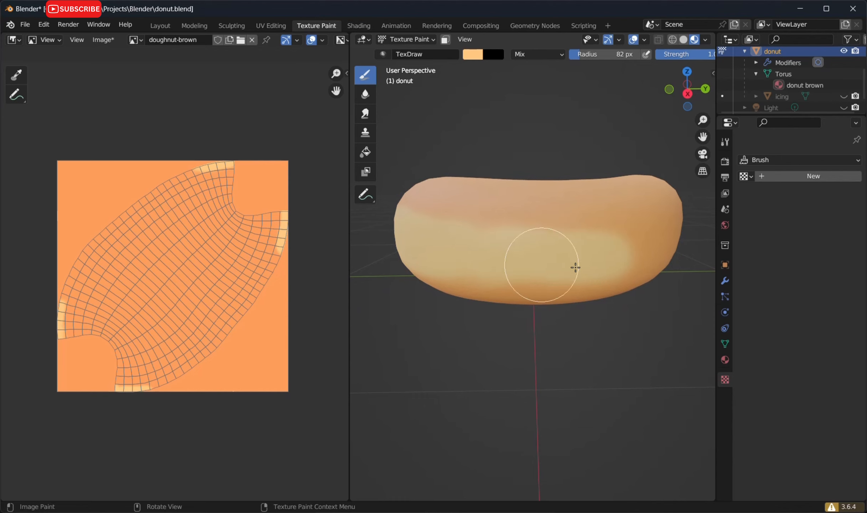
middle_drag(626, 248, 574, 253)
drag(465, 269, 543, 274)
drag(644, 261, 658, 255)
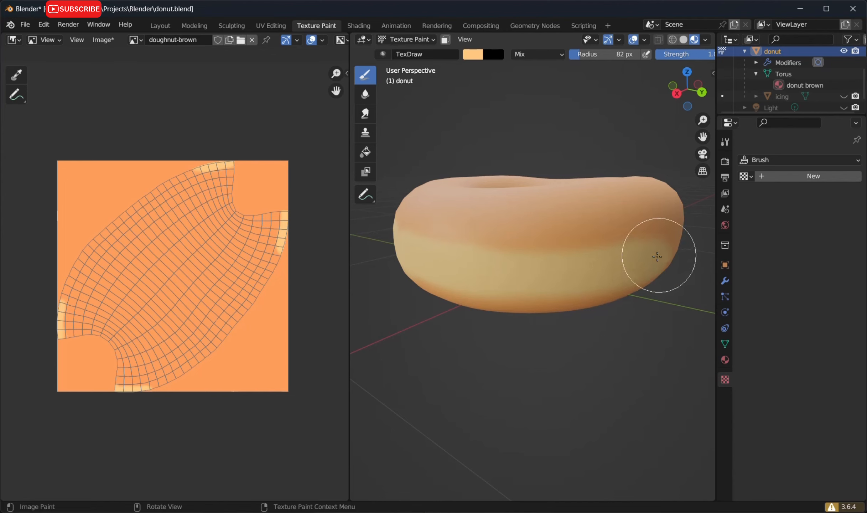
middle_drag(659, 255, 574, 246)
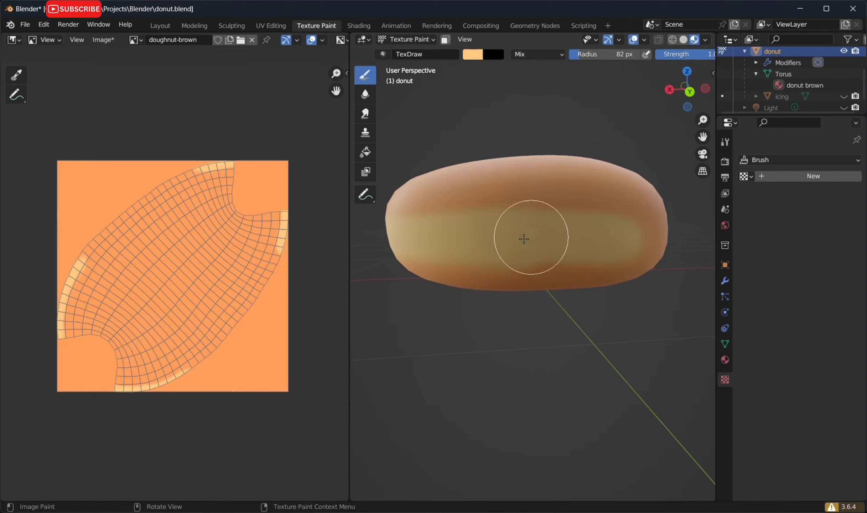
drag(584, 250, 620, 233)
middle_drag(619, 232, 520, 228)
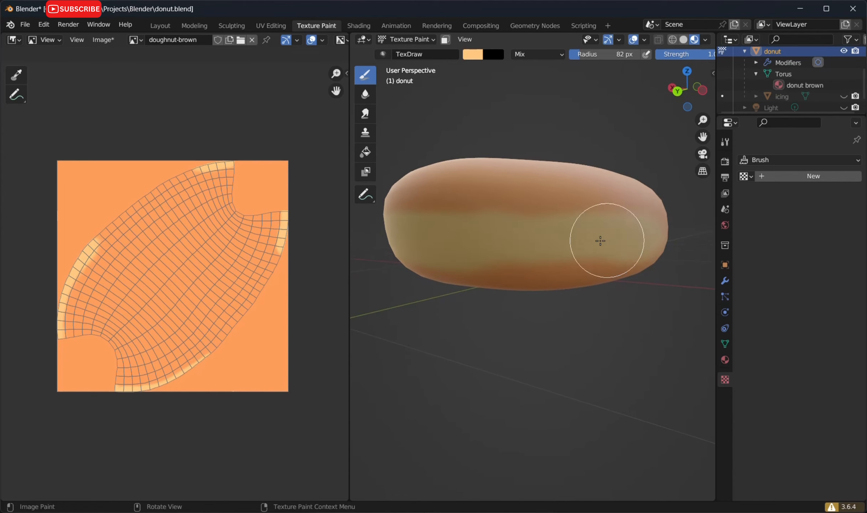
drag(537, 246, 543, 245)
middle_drag(606, 231, 495, 222)
mouse_move(475, 222)
mouse_down()
mouse_move(545, 228)
mouse_move(493, 211)
mouse_up()
drag(611, 215, 624, 213)
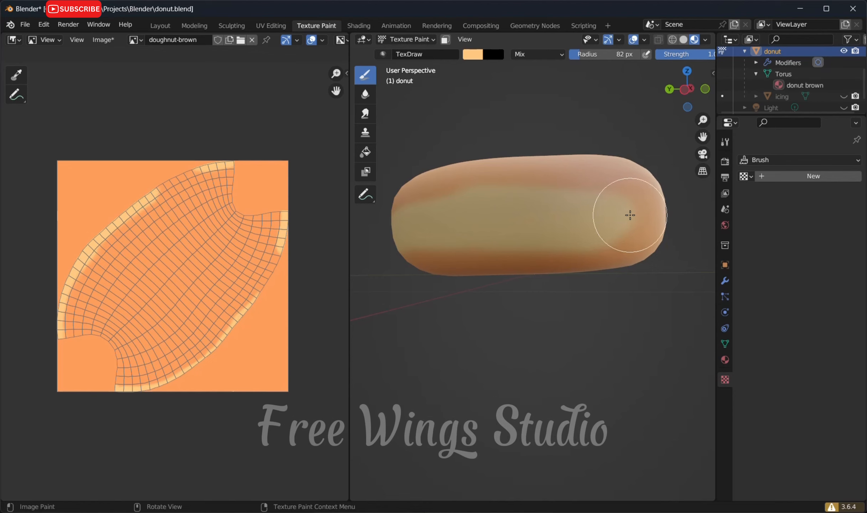
middle_drag(624, 214, 491, 221)
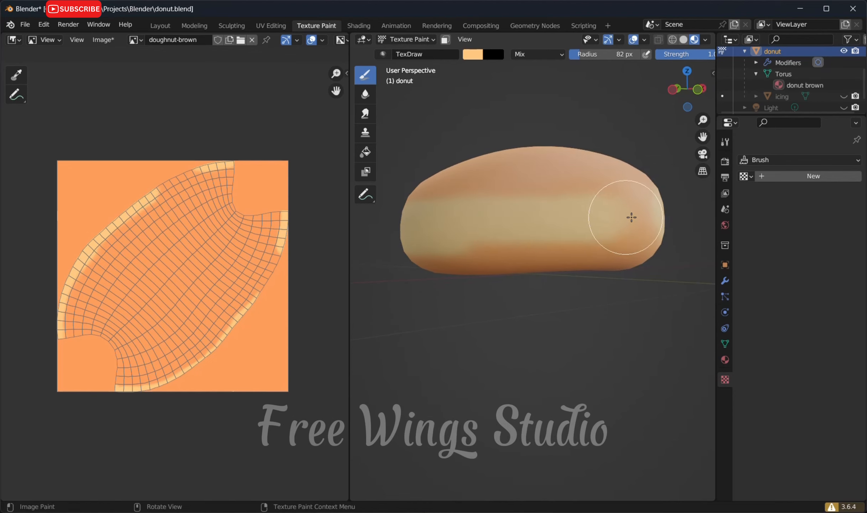
drag(632, 217, 643, 217)
mouse_move(643, 216)
middle_down()
mouse_move(492, 219)
mouse_move(543, 229)
middle_up()
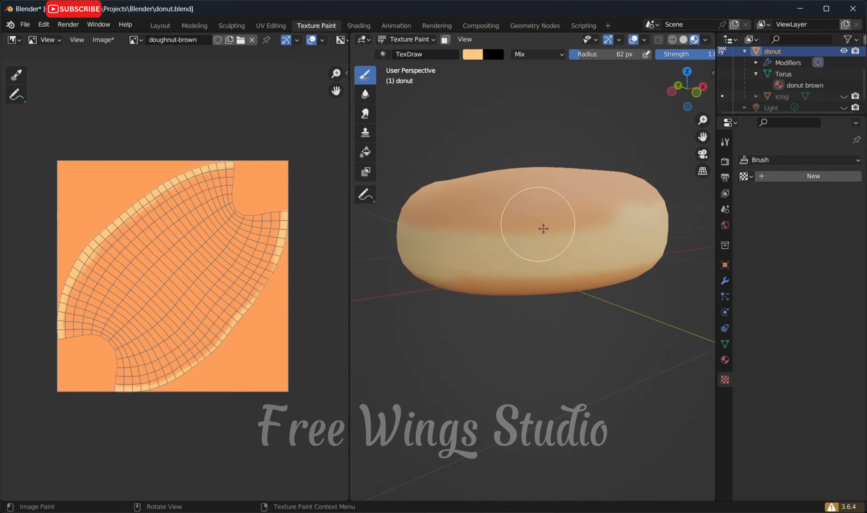
- Paint the remaining gaps in the light band on the donut's side and check the band from all around
drag(620, 231, 589, 234)
drag(521, 239, 387, 246)
mouse_move(470, 252)
middle_down()
mouse_move(567, 249)
mouse_move(581, 240)
middle_up()
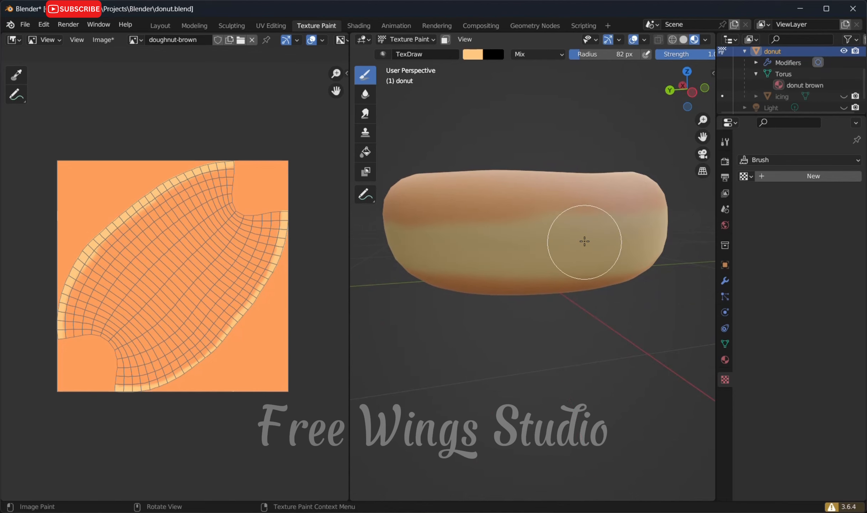
middle_drag(430, 246, 549, 255)
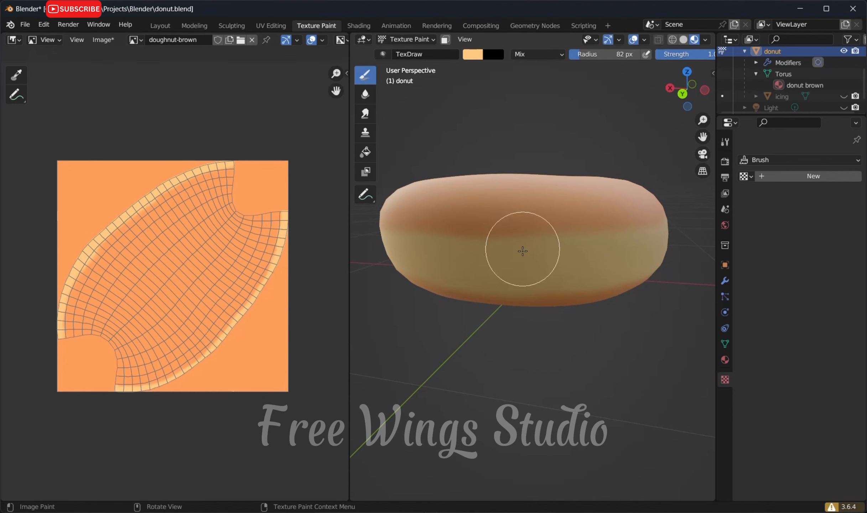
middle_drag(525, 254, 634, 247)
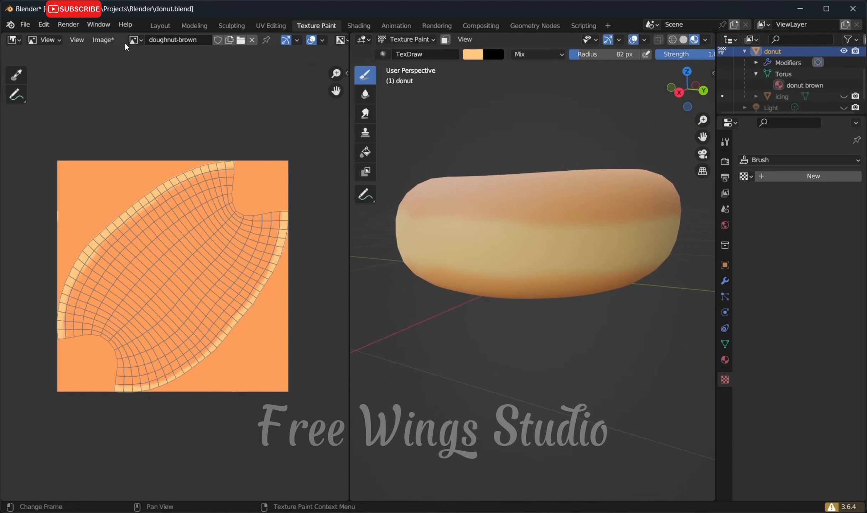
- Save the painted texture image as doughnut-brown.png in PNG format with RGBA colour into a project folder
click(108, 40)
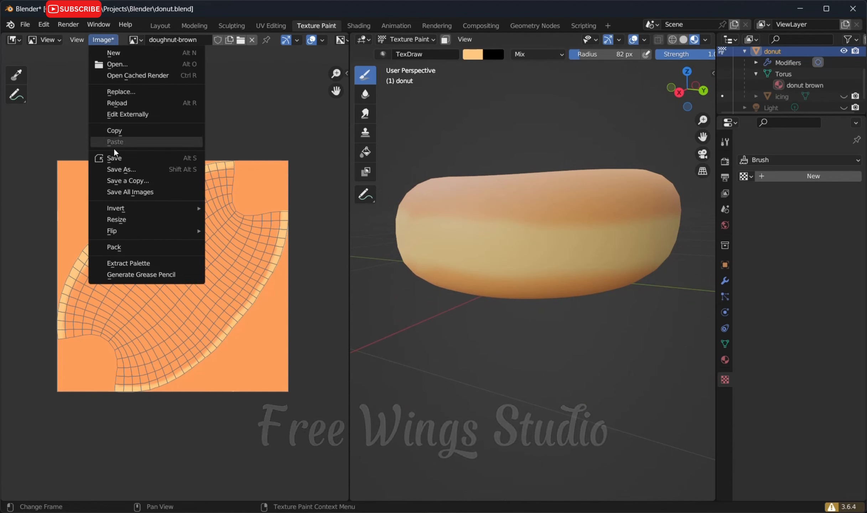
click(114, 160)
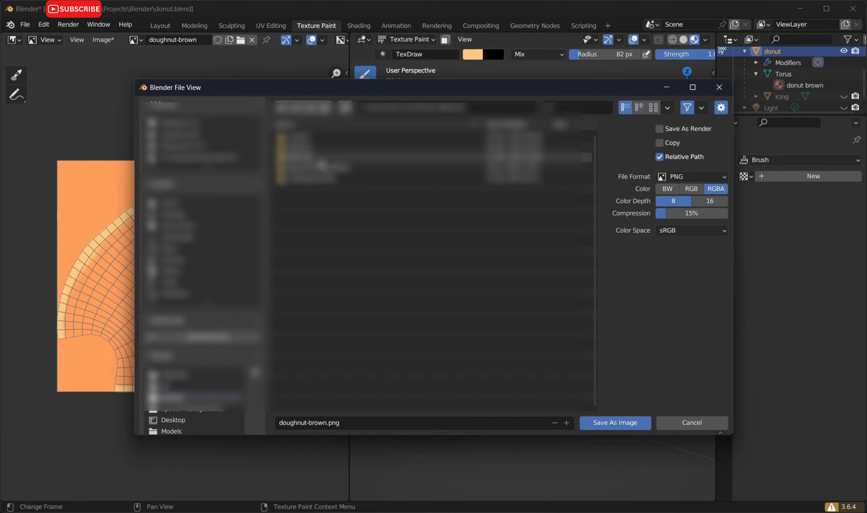
click(322, 160)
double_click(322, 159)
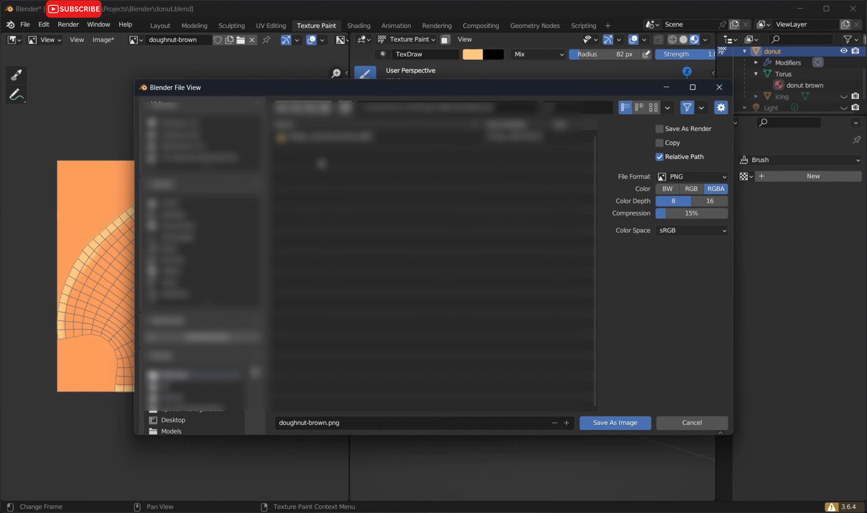
click(600, 425)
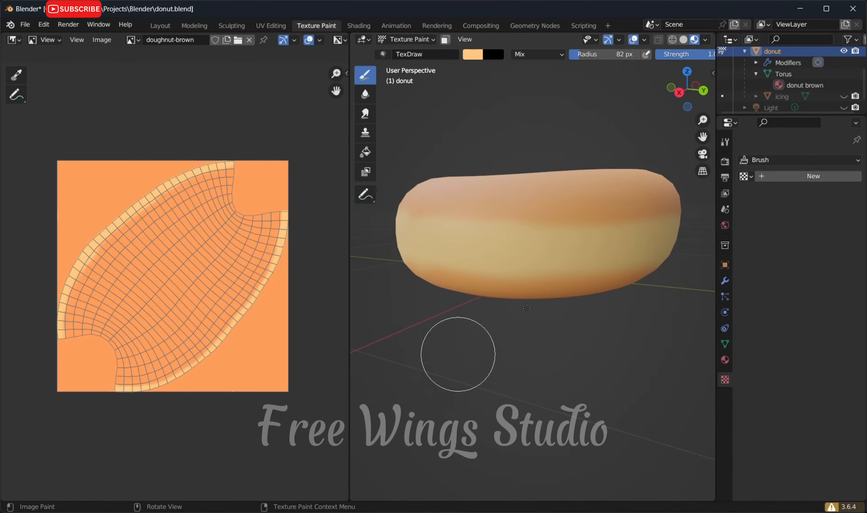
click(620, 224)
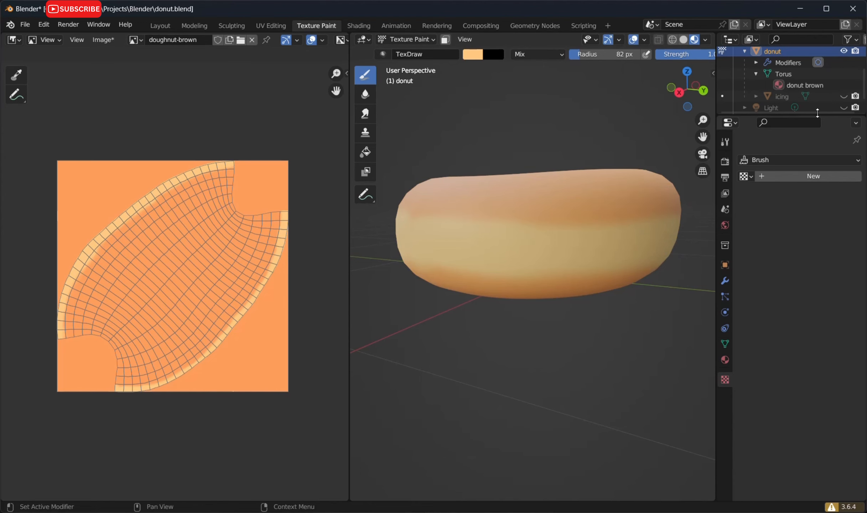
- Enlarge the Outliner, unhide the icing, Light and Plane objects, and view the iced donut from several angles
drag(813, 115, 803, 216)
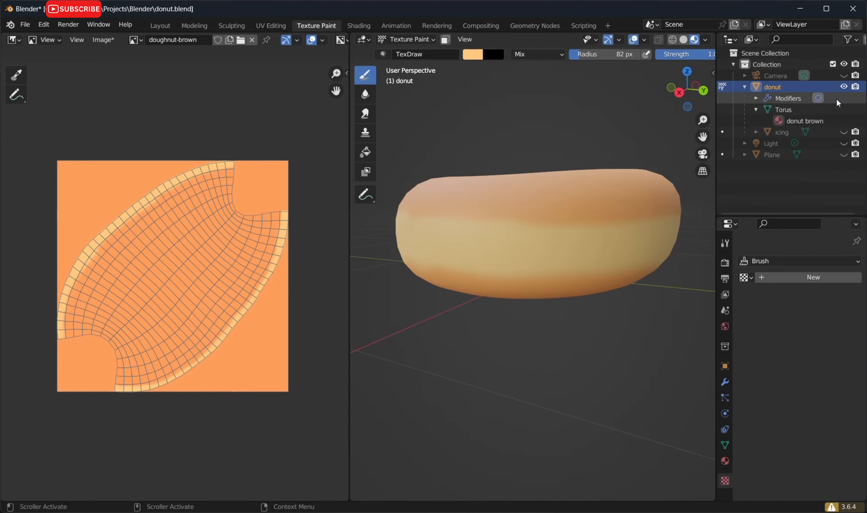
click(845, 132)
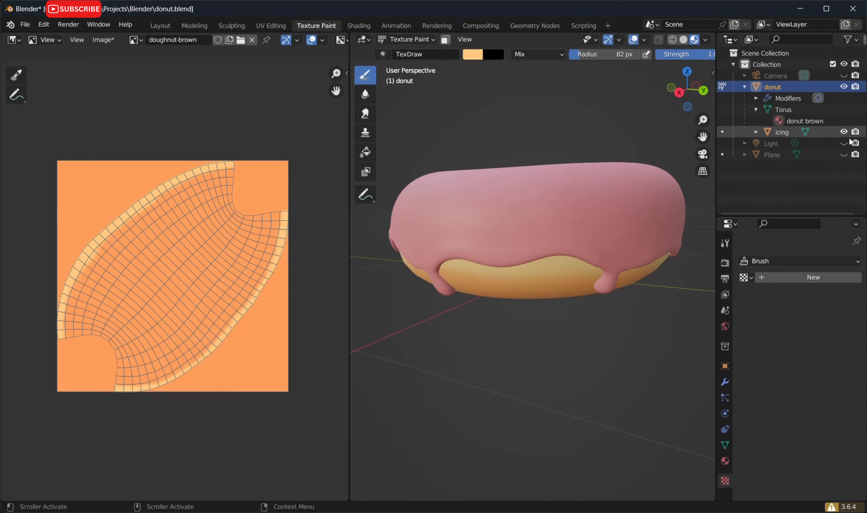
click(845, 143)
click(845, 154)
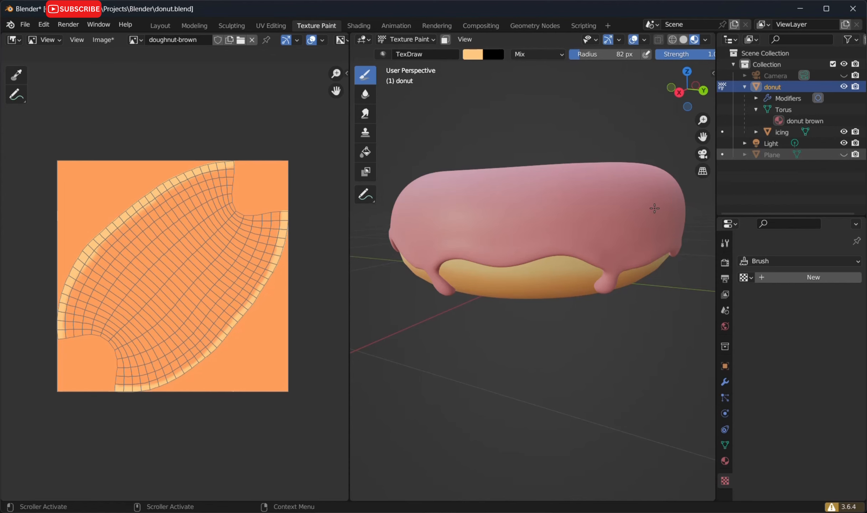
middle_drag(655, 225, 381, 242)
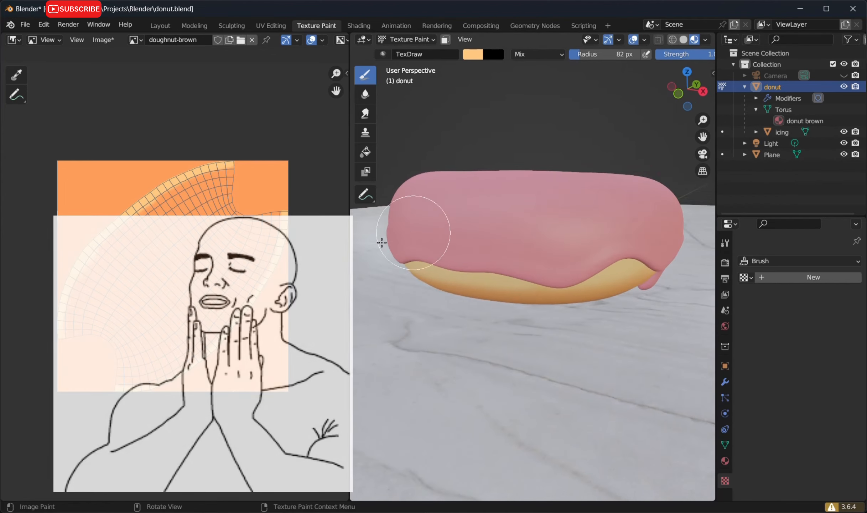
scroll(507, 250, down, 2)
mouse_move(523, 239)
middle_down()
mouse_move(497, 264)
mouse_move(484, 236)
middle_up()
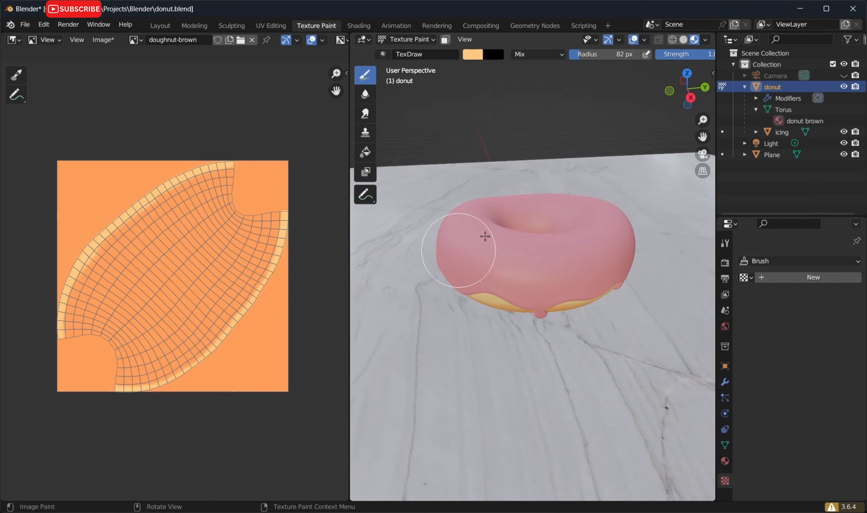
- Switch to the Layout workspace and inspect the iced donut on the marble plane
click(161, 26)
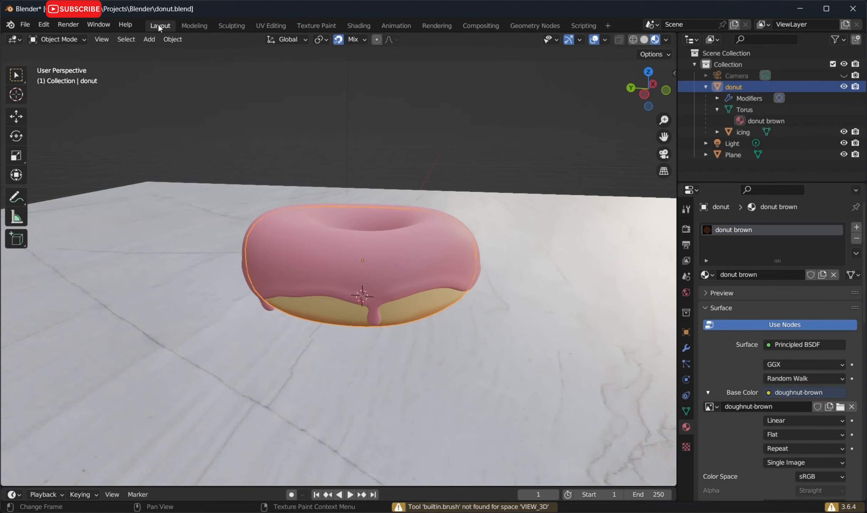
click(574, 261)
middle_drag(570, 258, 547, 242)
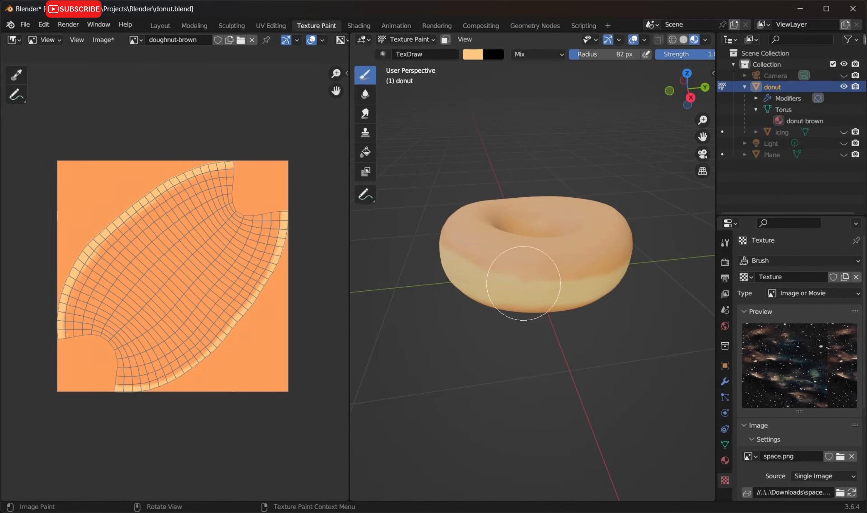
- Paint the space.png brush texture over part of the donut's outer side with the Draw brush
mouse_move(493, 263)
mouse_down()
mouse_move(540, 282)
mouse_move(581, 281)
mouse_move(622, 265)
mouse_move(503, 277)
mouse_move(479, 274)
mouse_move(552, 262)
mouse_move(464, 268)
mouse_move(486, 257)
mouse_up()
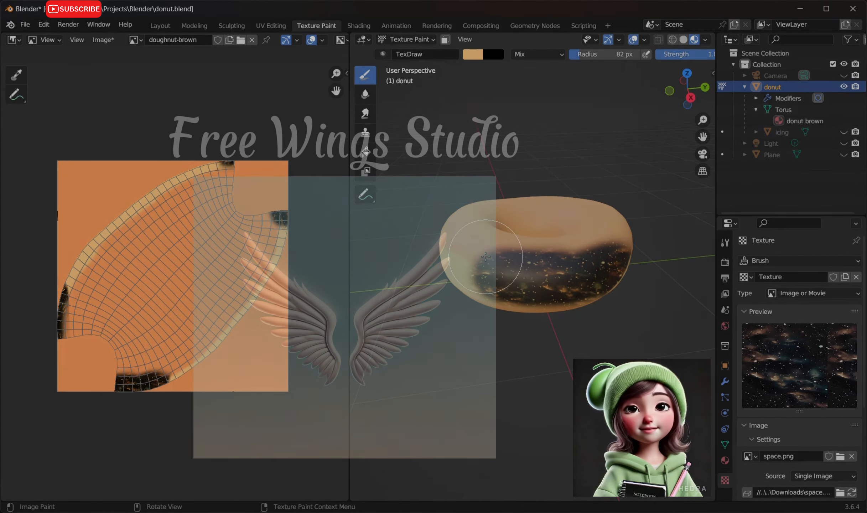